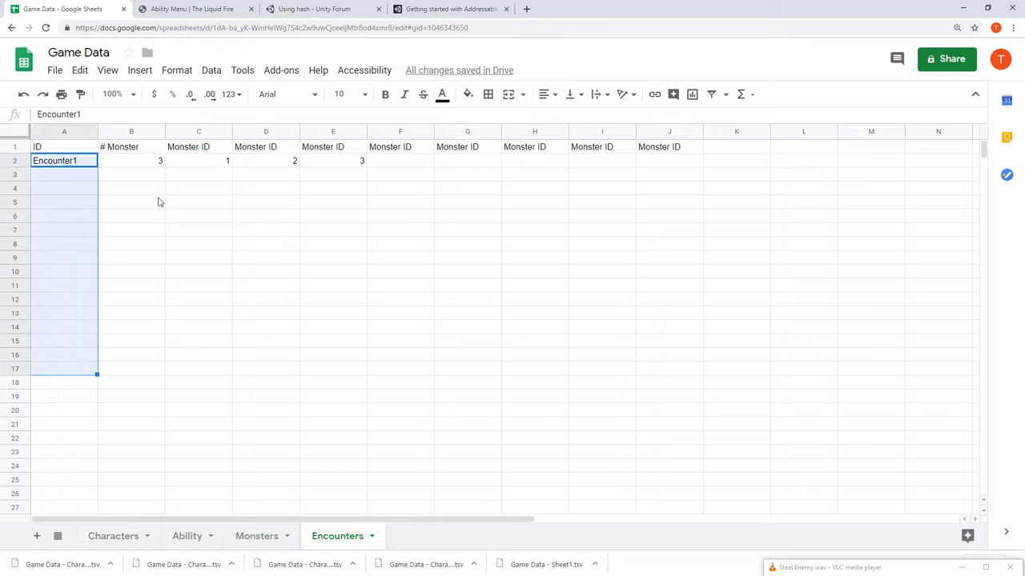
Clear Encounter1's third monster ID in cell E2
left_click(130, 153)
left_click_drag(139, 162, 337, 164)
left_click(373, 164)
left_click(344, 164)
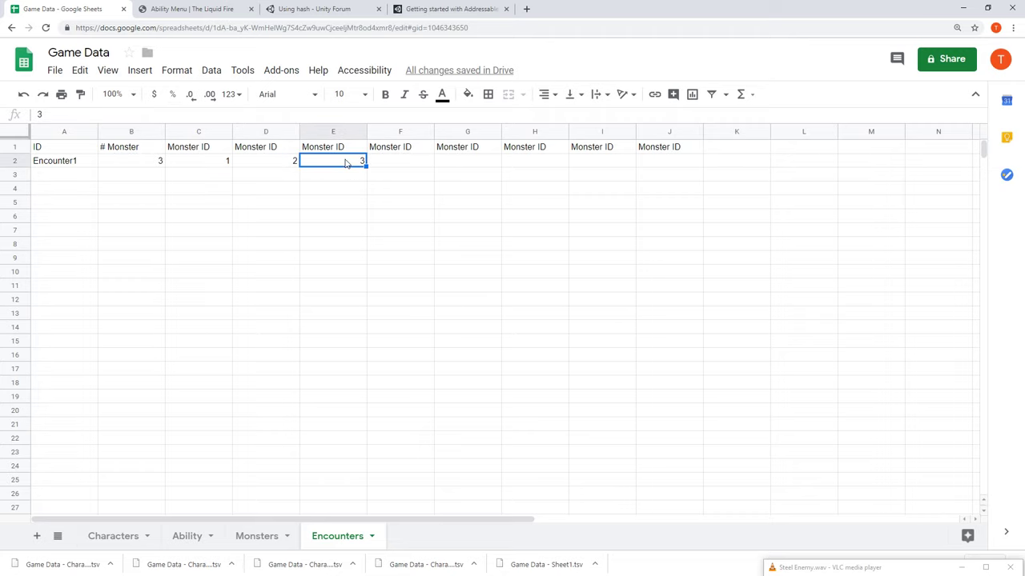
key("Delete")
left_click(312, 208)
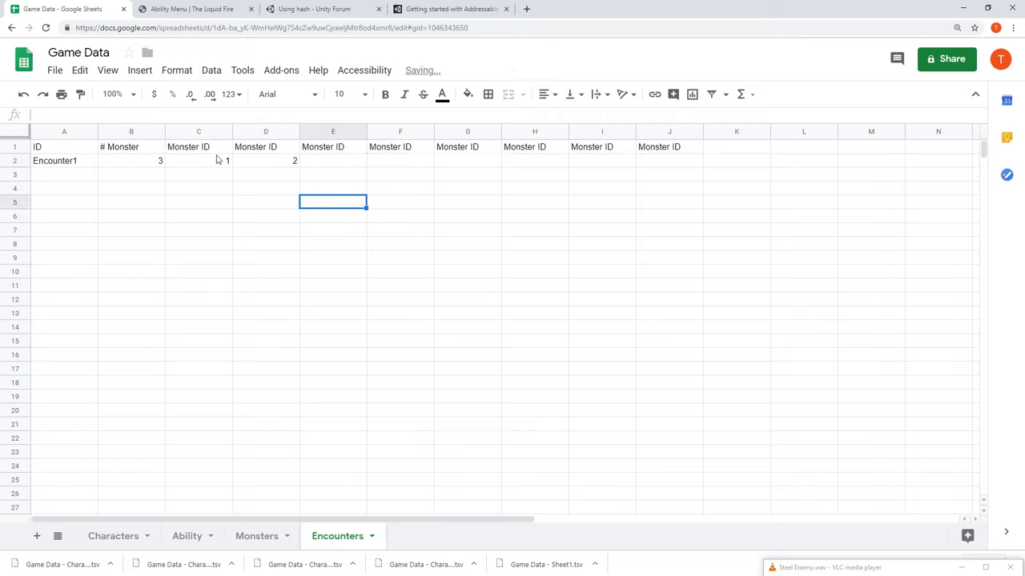
Set Encounter1's first monster ID in cell C2 to Monster1
left_click(323, 164)
left_click(220, 166)
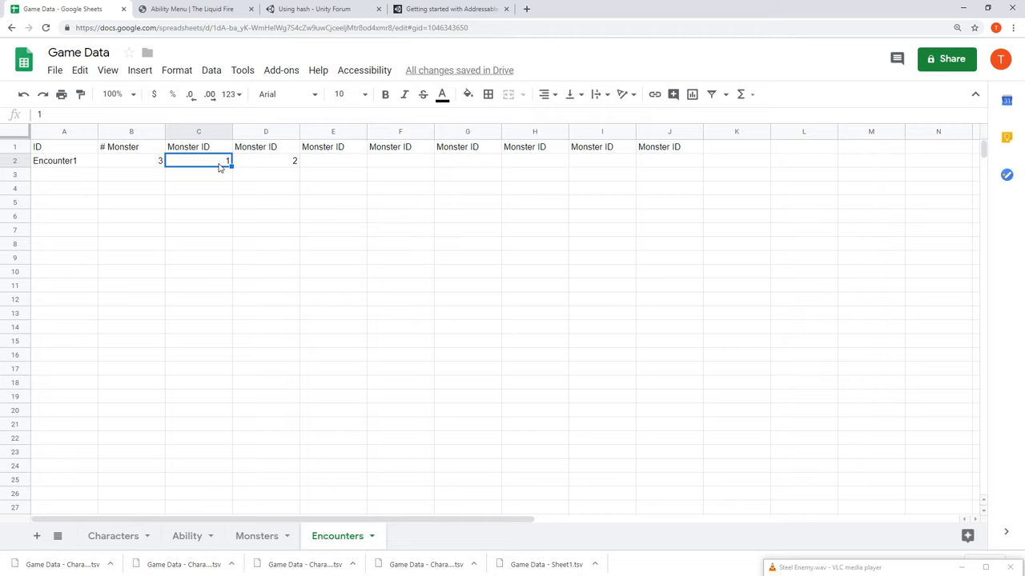
type("Monster1")
key("Return")
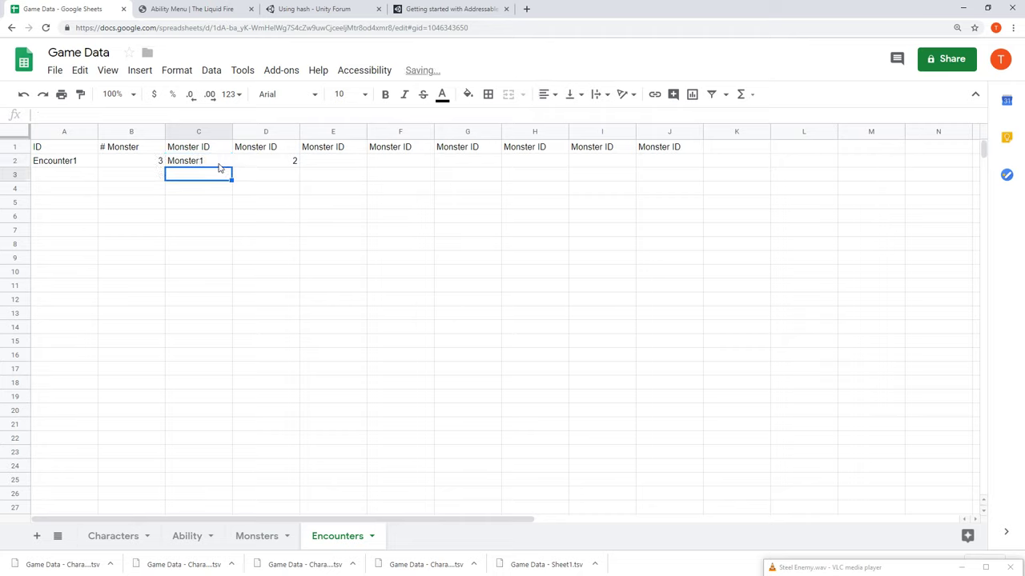
Copy Monster1 from cell C2 into cells D2 and E2
left_click(220, 166)
key("ctrl+c")
left_click(259, 165)
key("ctrl+v")
left_click(320, 162)
key("ctrl+v")
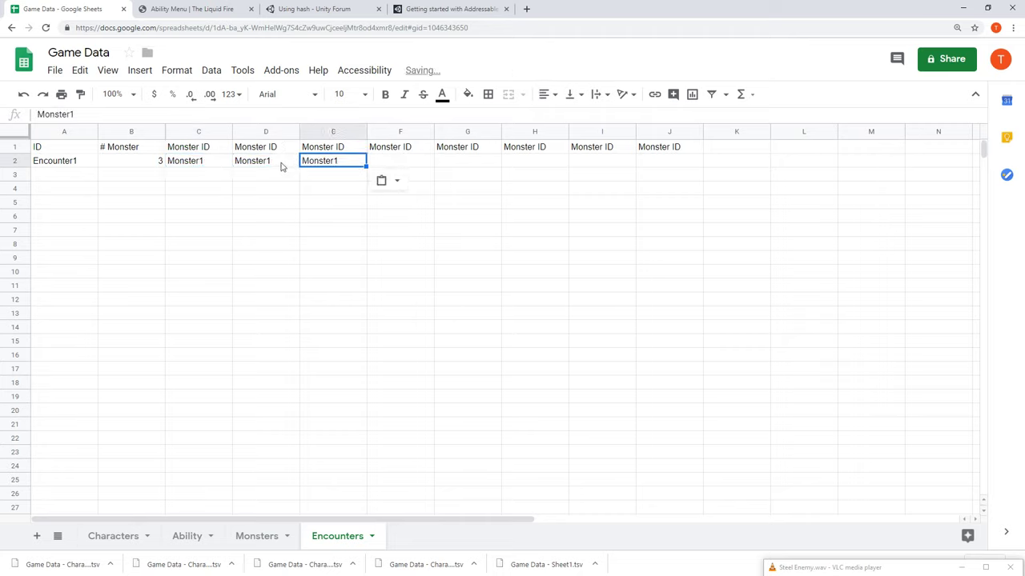
Change the second and third monster IDs in D2 and E2 to Monster2 and Monster3
double_click(269, 160)
type("2")
key("Tab")
double_click(338, 159)
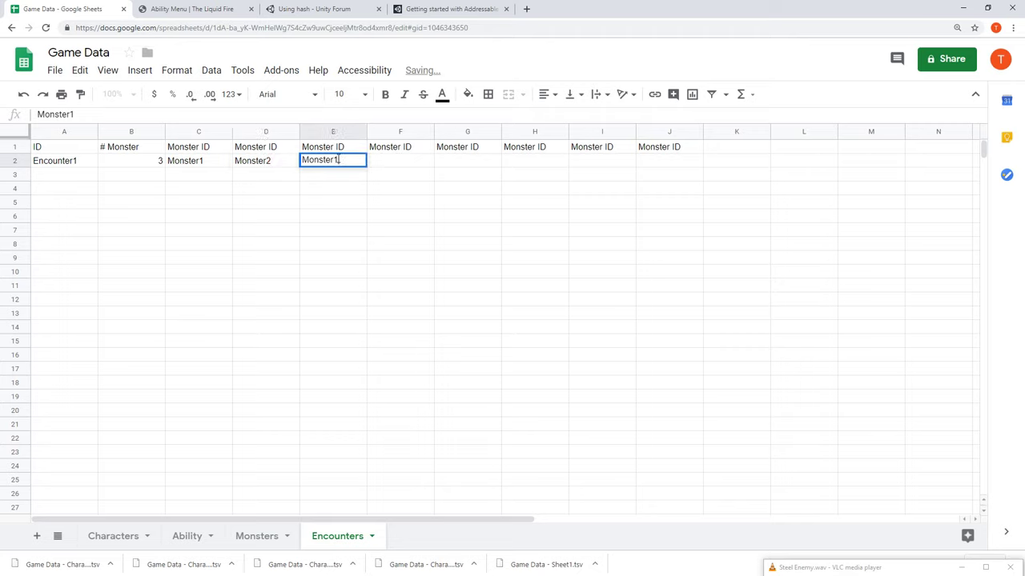
type("3")
key("Return")
Merge the Monster ID header cells C1 through J1 into one cell, keeping only the first value
left_click(210, 151)
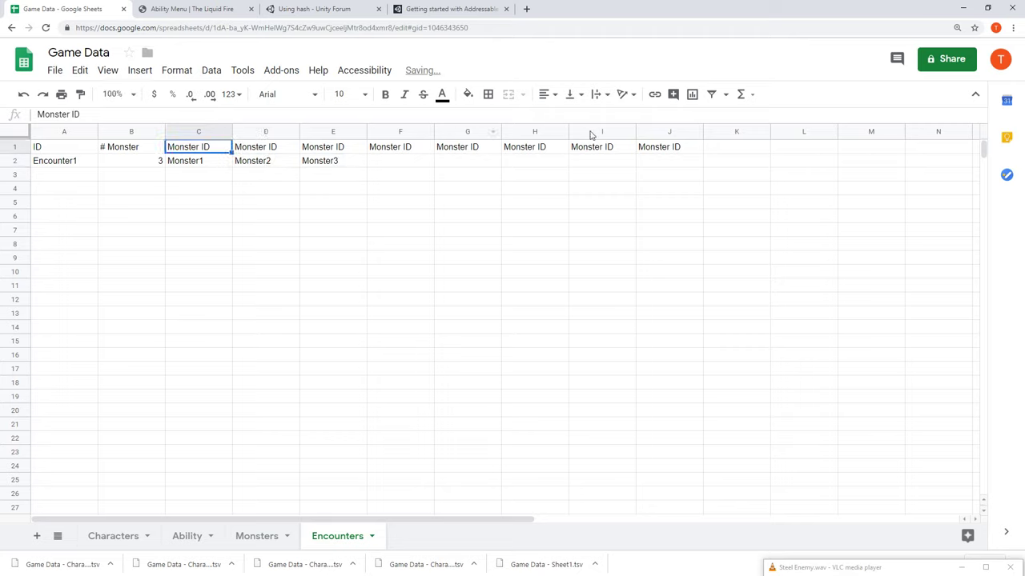
left_click(655, 149, "shift")
left_click(507, 93)
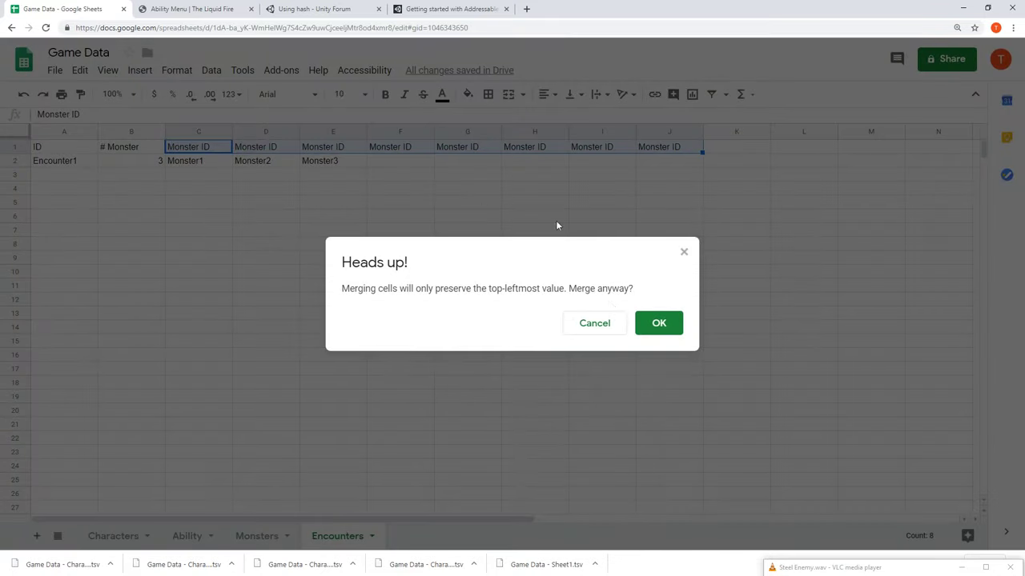
left_click(659, 325)
left_click(398, 191)
Fill the merged Monster ID header cell with the lightest yellow
left_click(211, 153)
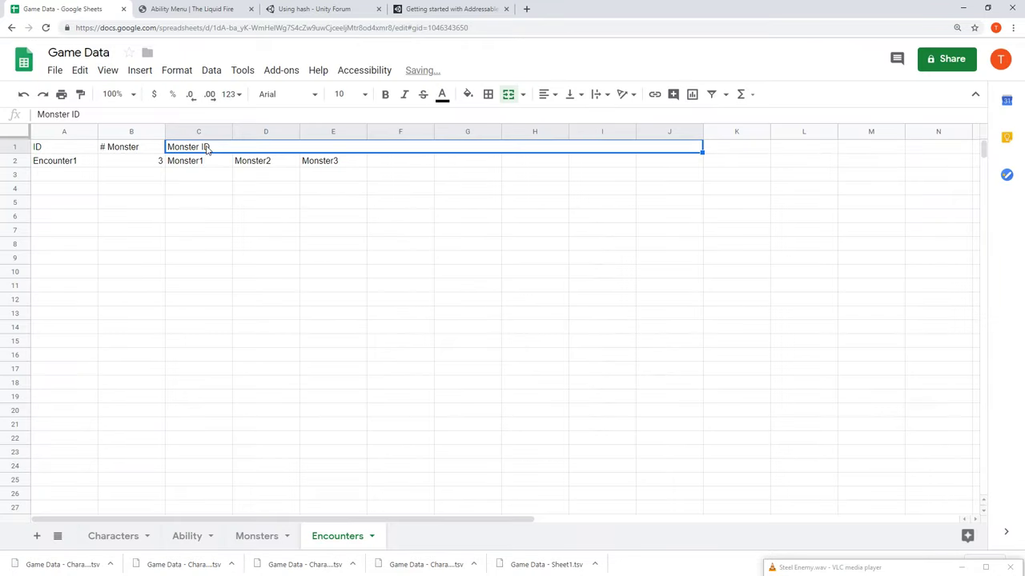
left_click(469, 94)
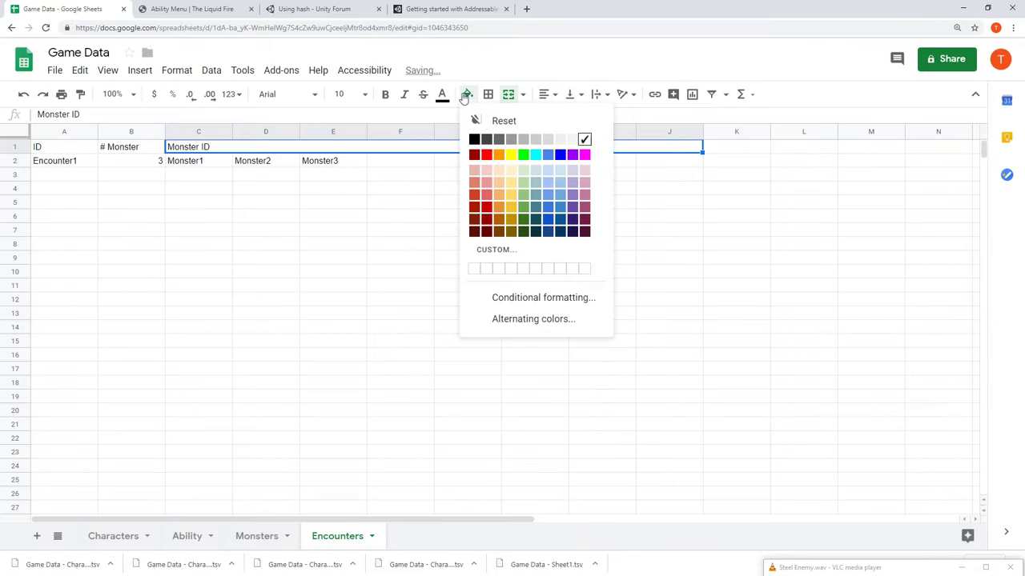
left_click(511, 170)
left_click(332, 201)
left_click(131, 147)
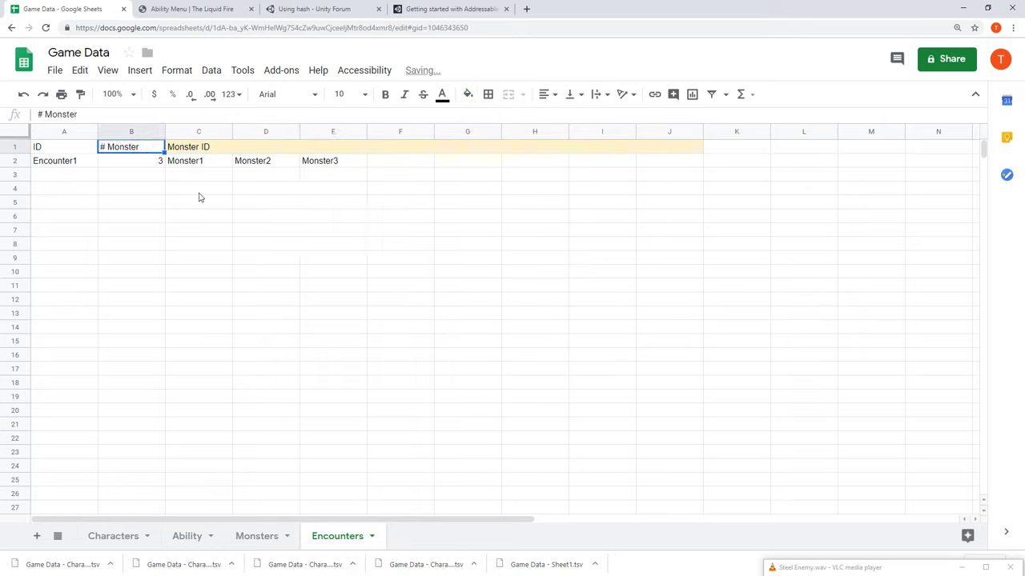
left_click(178, 186)
left_click(145, 165)
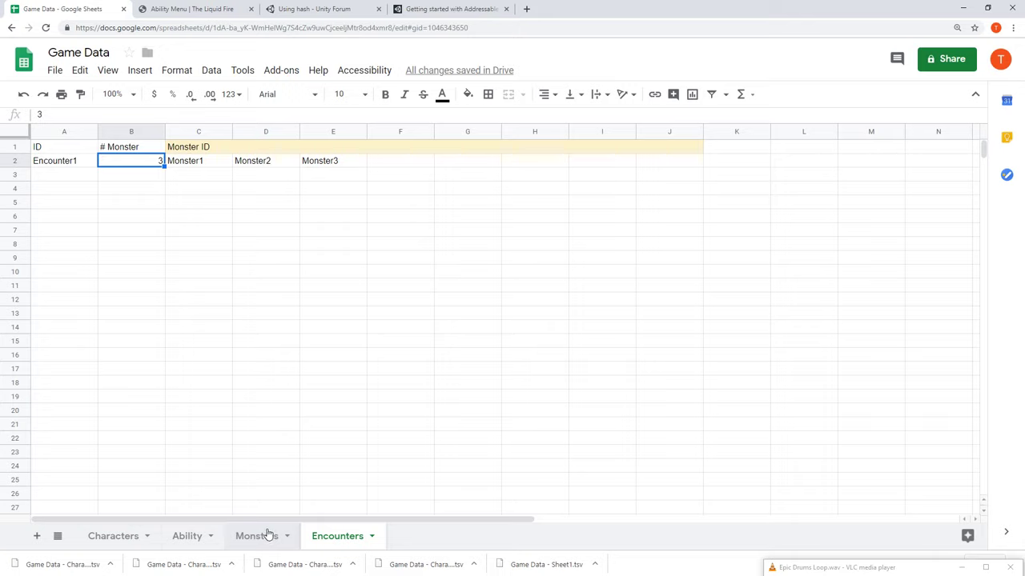
left_click(217, 164)
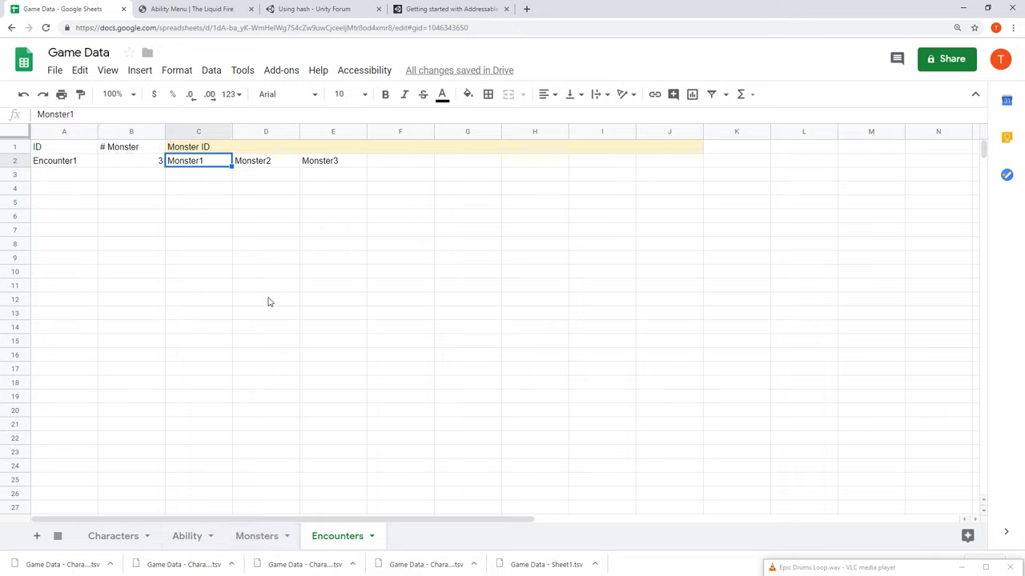
type("!Mo")
type("n")
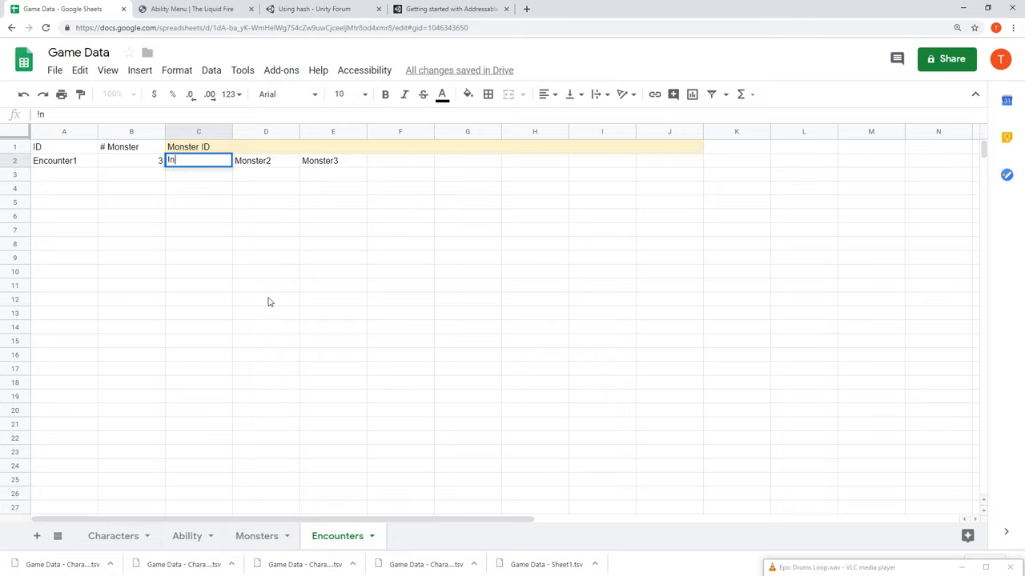
key("BackSpace")
type("Monsters")
key("BackSpace")
key("BackSpace")
key("BackSpace")
key("BackSpace")
key("BackSpace")
key("BackSpace")
key("BackSpace")
key("BackSpace")
Check the Monsters sheet and try to reference it from Encounters cell C2 by entering !MonstersA1
left_click(261, 540)
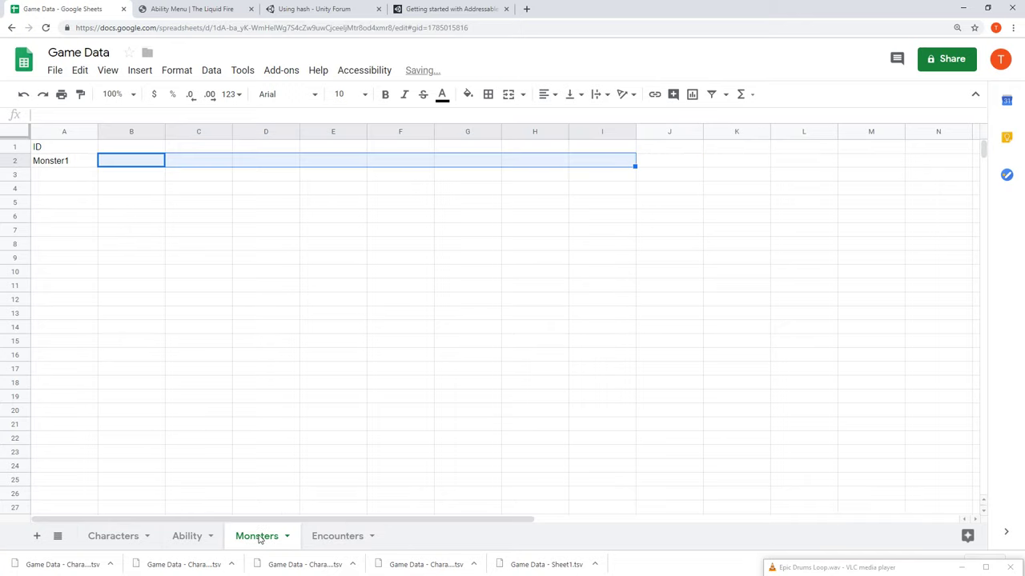
left_click(335, 539)
type("!")
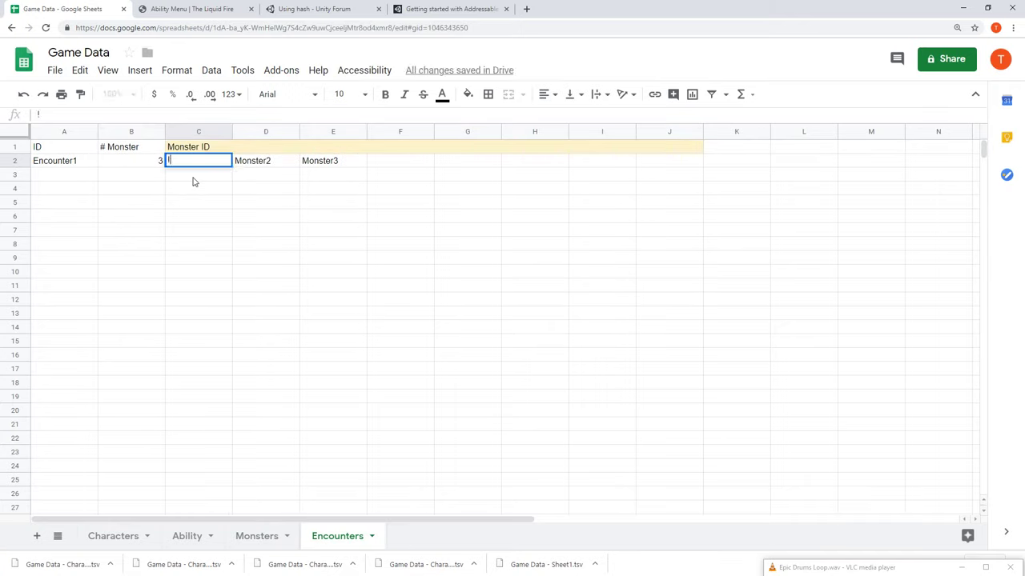
type("Monsterr")
type("A1")
key("Return")
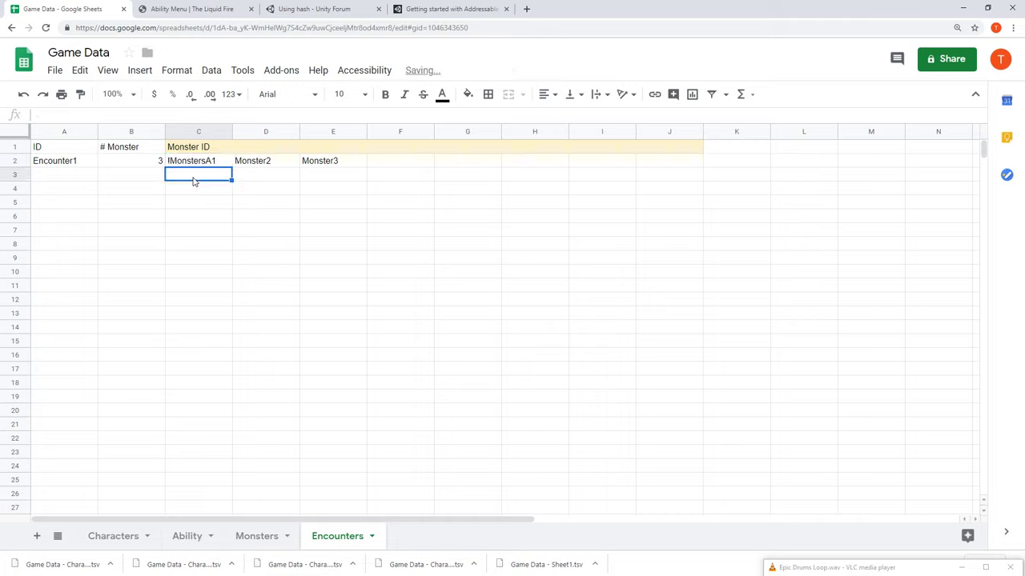
Try to turn the content of cell C2 into a sheet reference with the formula =!MonstersA1
double_click(198, 163)
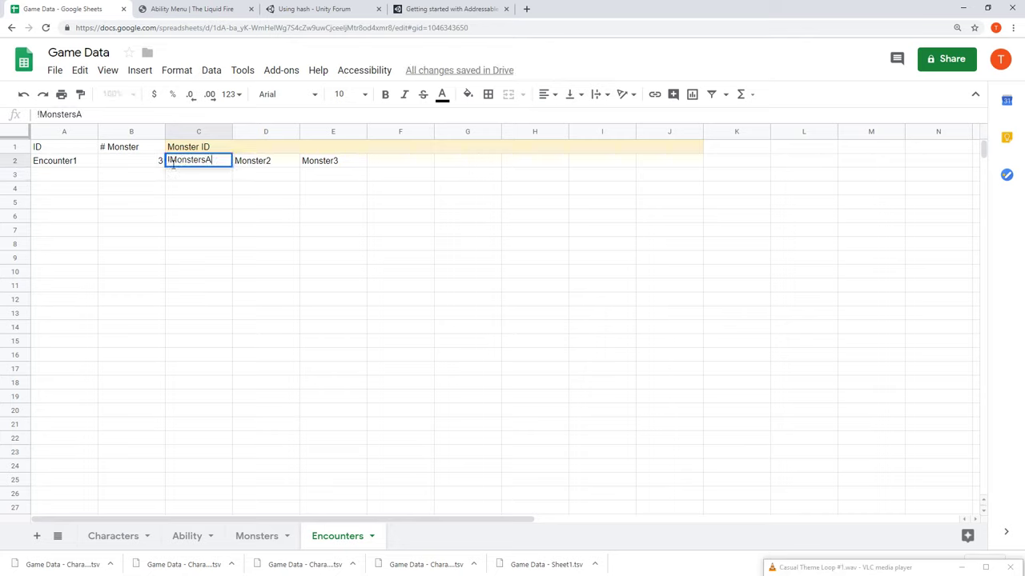
key("BackSpace")
key("BackSpace")
key("BackSpace")
key("BackSpace")
key("BackSpace")
key("BackSpace")
key("BackSpace")
key("BackSpace")
key("BackSpace")
key("BackSpace")
type("=!mo")
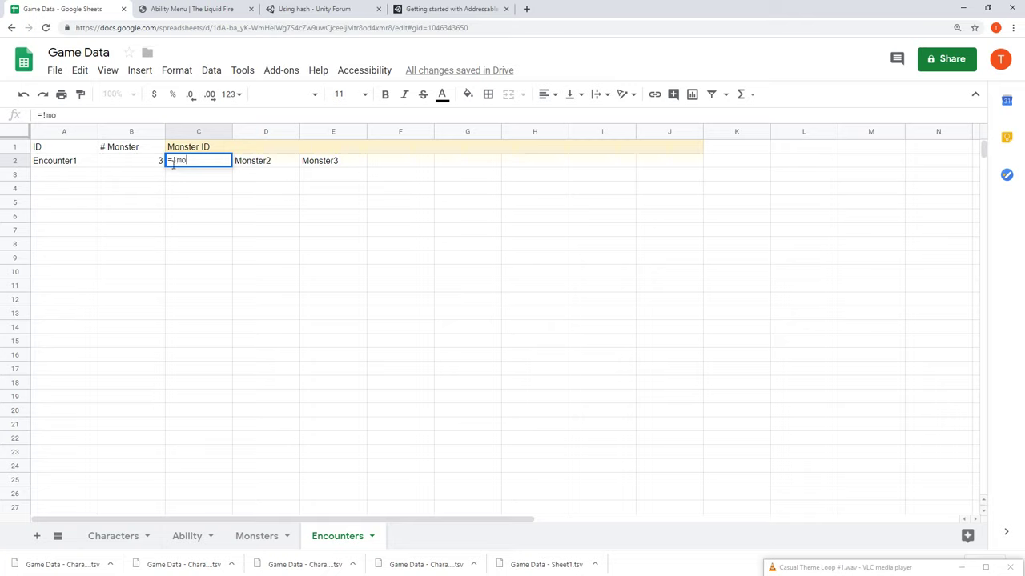
type("nste")
key("Delete")
type("M")
key("Return")
left_click(177, 165)
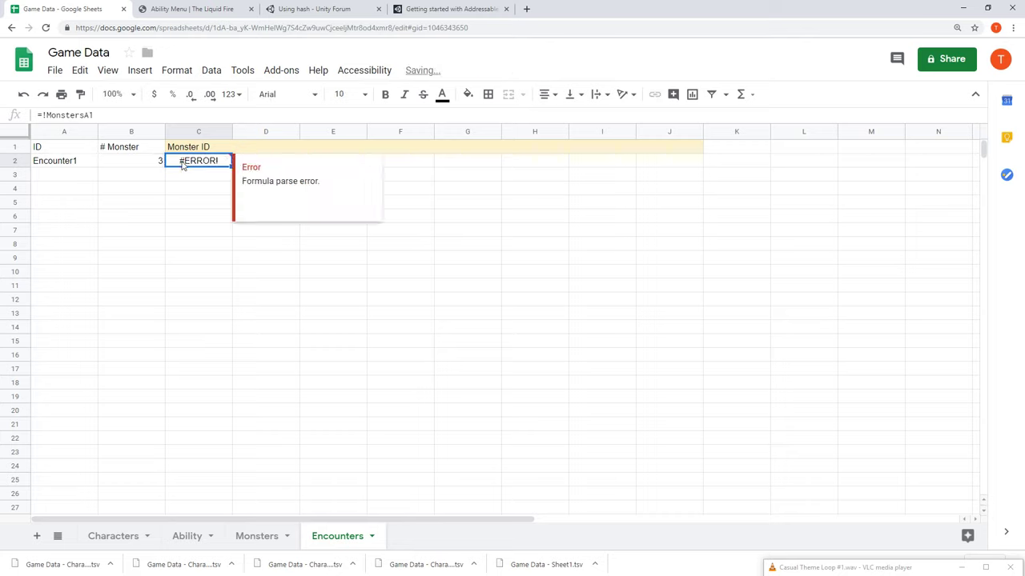
Search the web in a new browser tab for "spreadsheet google reference another sheet"
left_click(526, 8)
type("spread")
type("shhet")
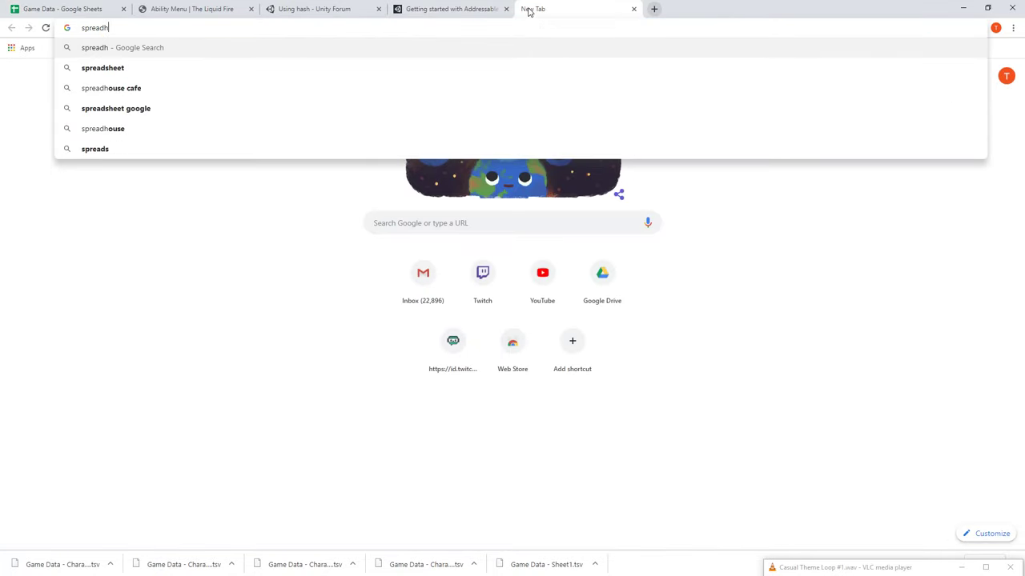
key("BackSpace")
key("BackSpace")
key("BackSpace")
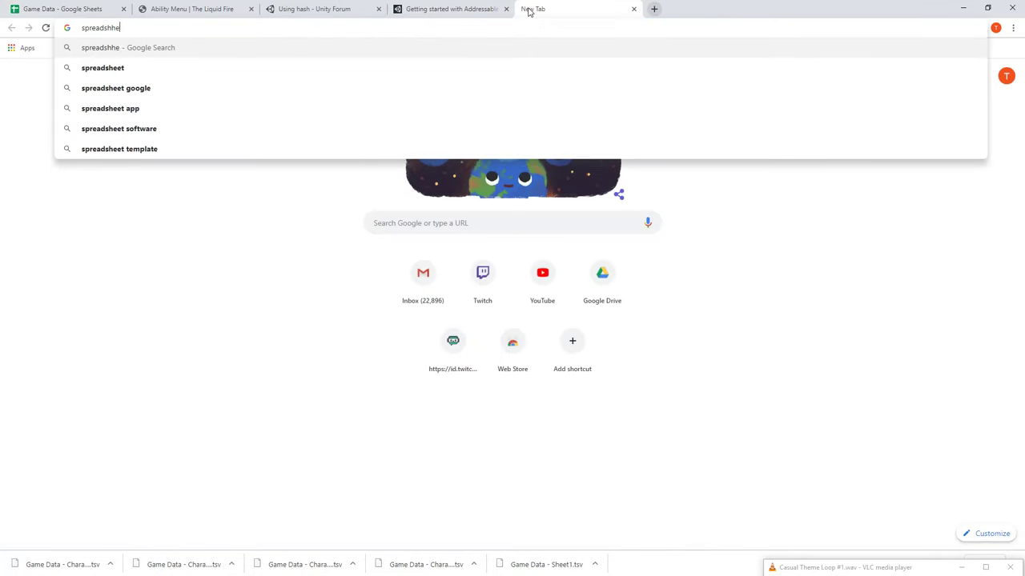
type("e")
key("Down")
key("Down")
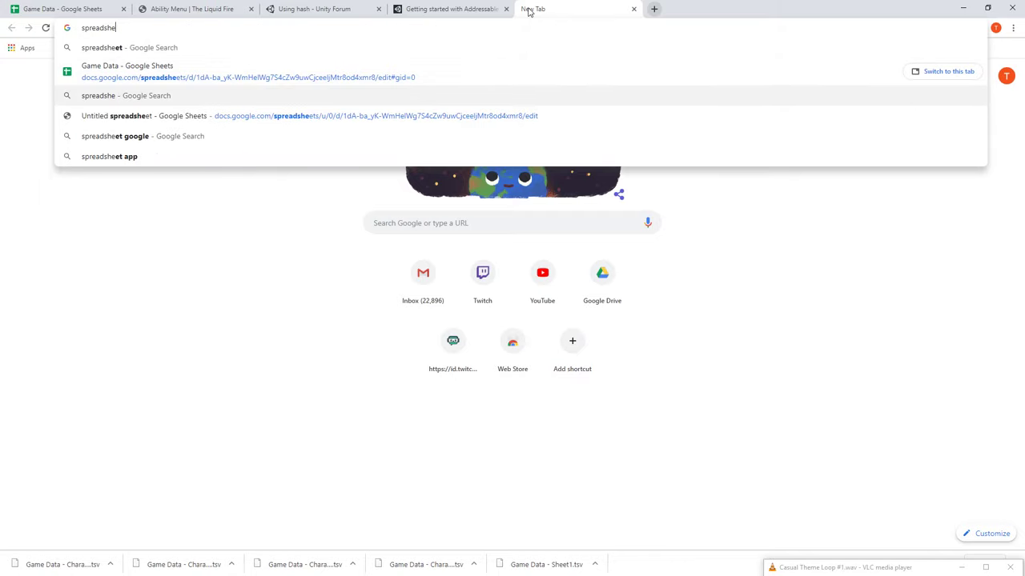
key("Down")
key("Down")
type("r")
type("efere")
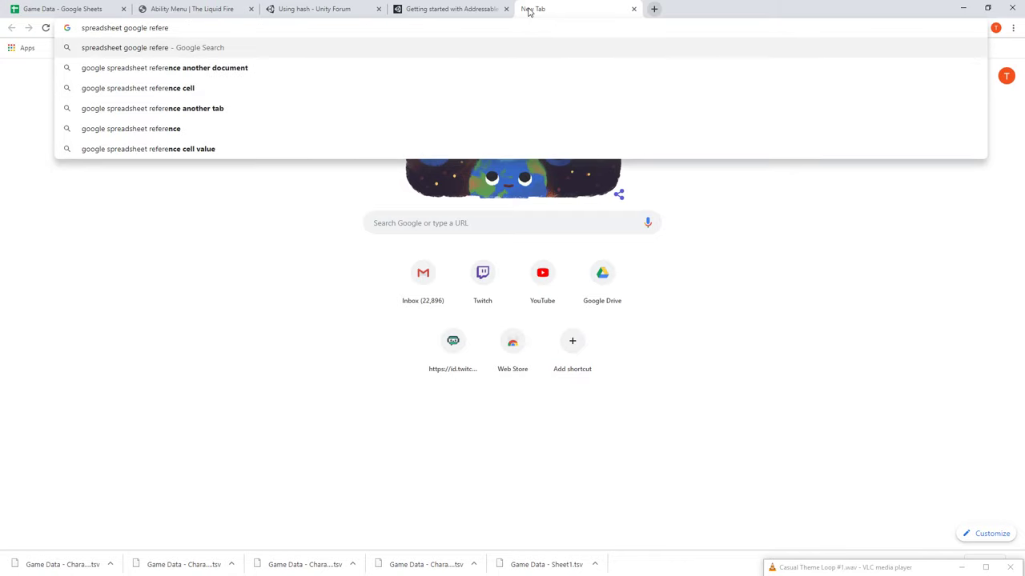
key("BackSpace")
type("anc")
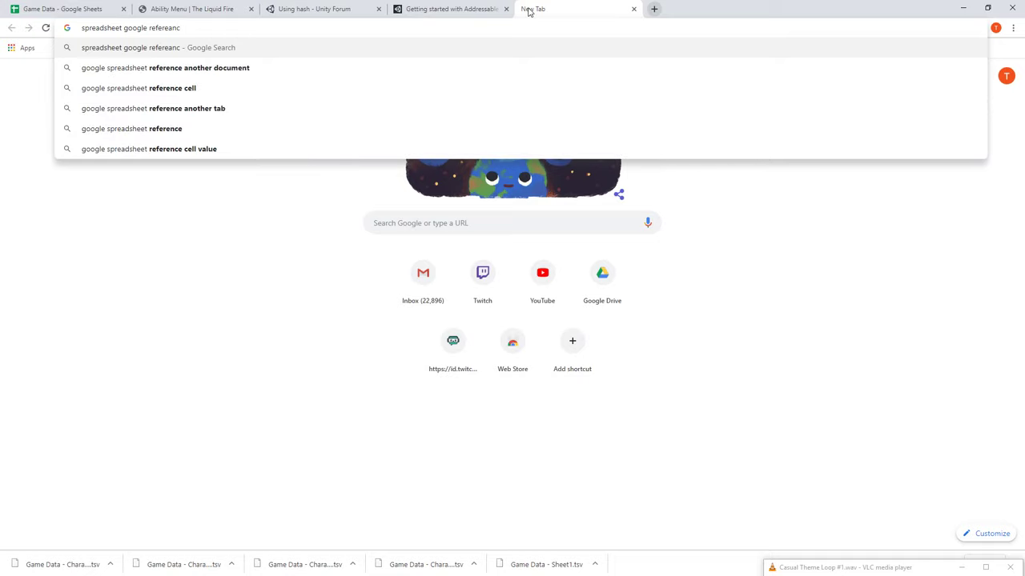
key("BackSpace")
key("BackSpace")
key("BackSpace")
type("e")
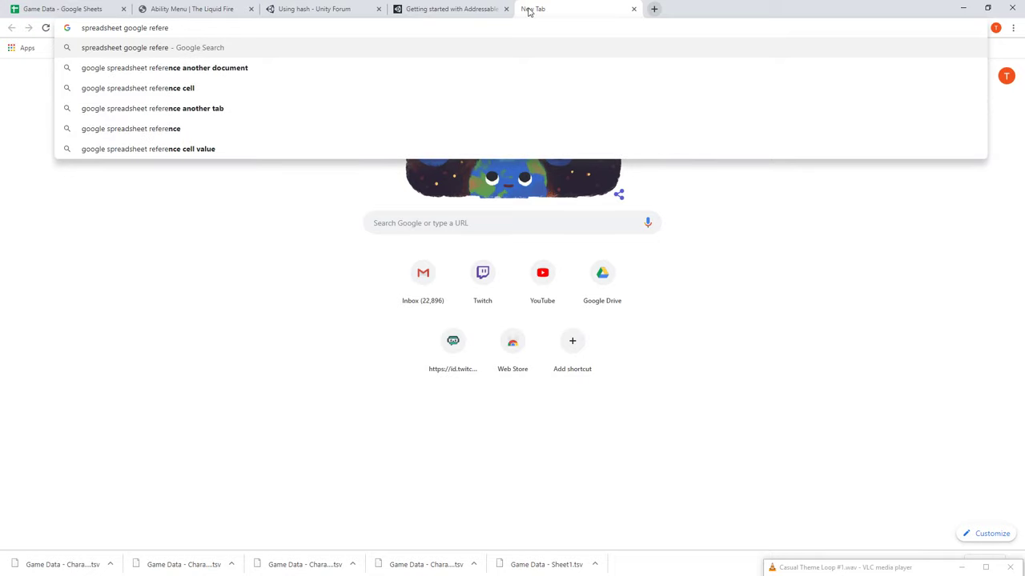
type("nce anothe")
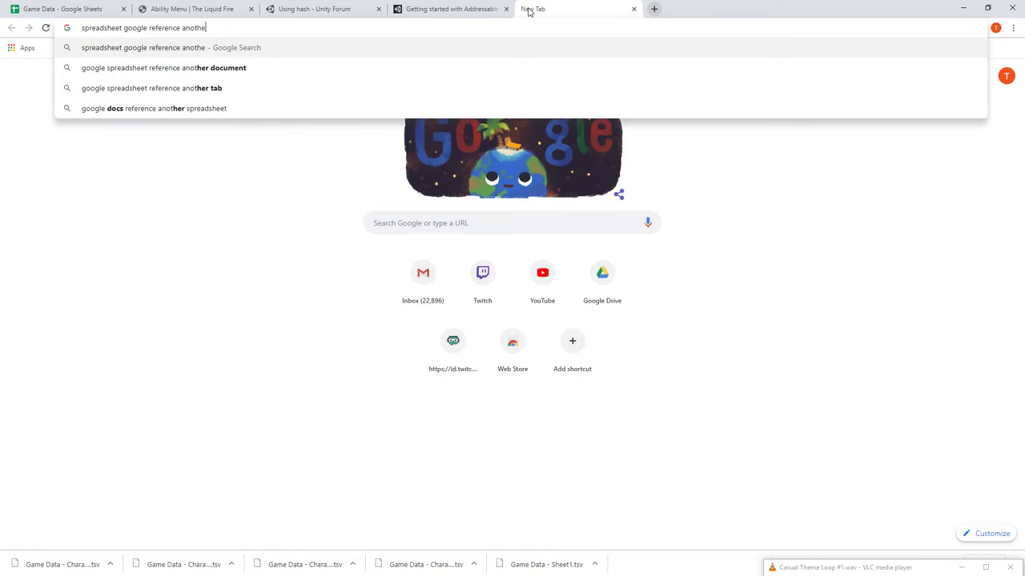
type("r sheet")
key("Return")
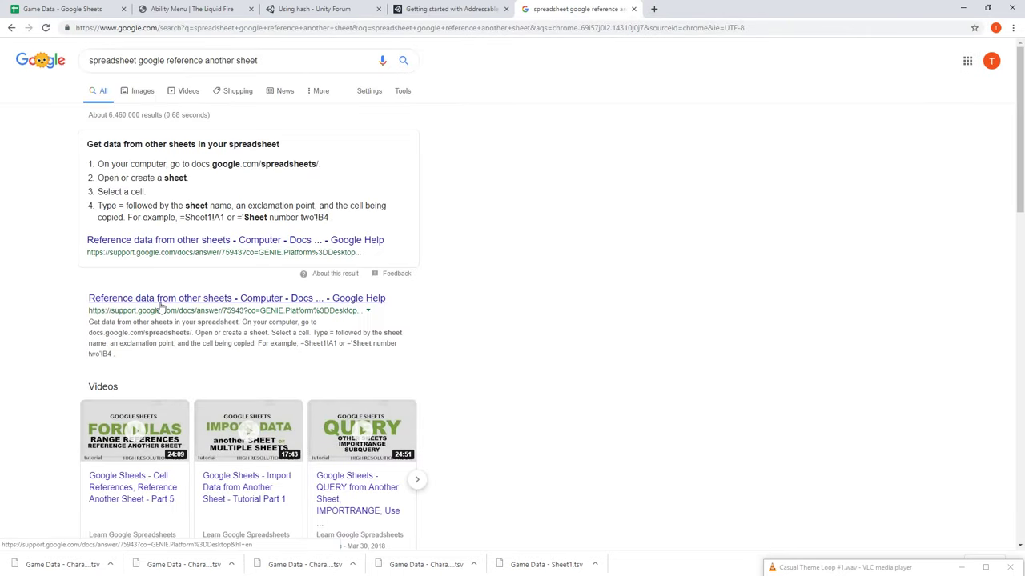
Copy the example formula =Sheet1!A1 from Google's help article on referencing other sheets into Encounters cell C2
left_click(161, 307)
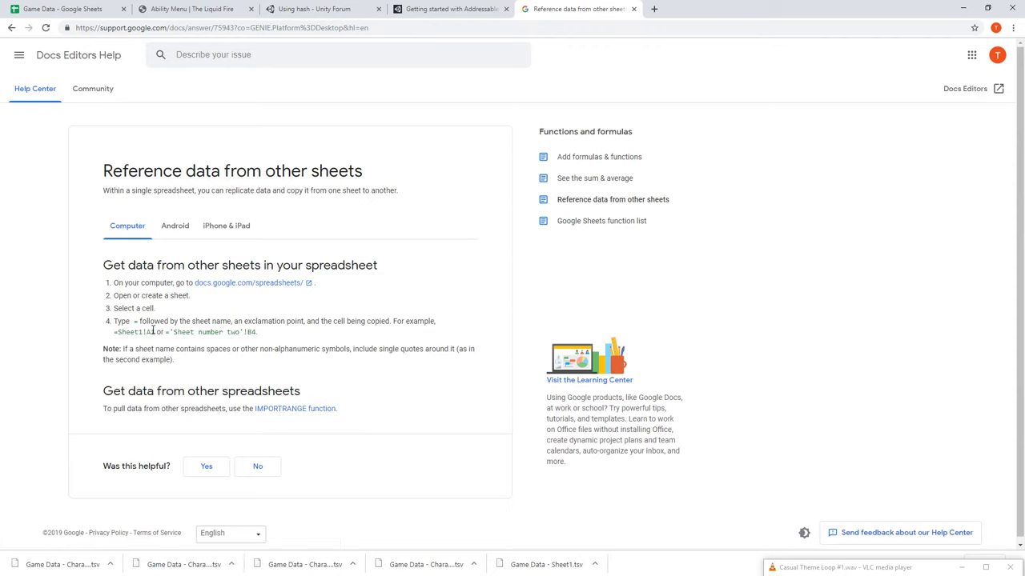
left_click_drag(153, 332, 107, 334)
key("ctrl+c")
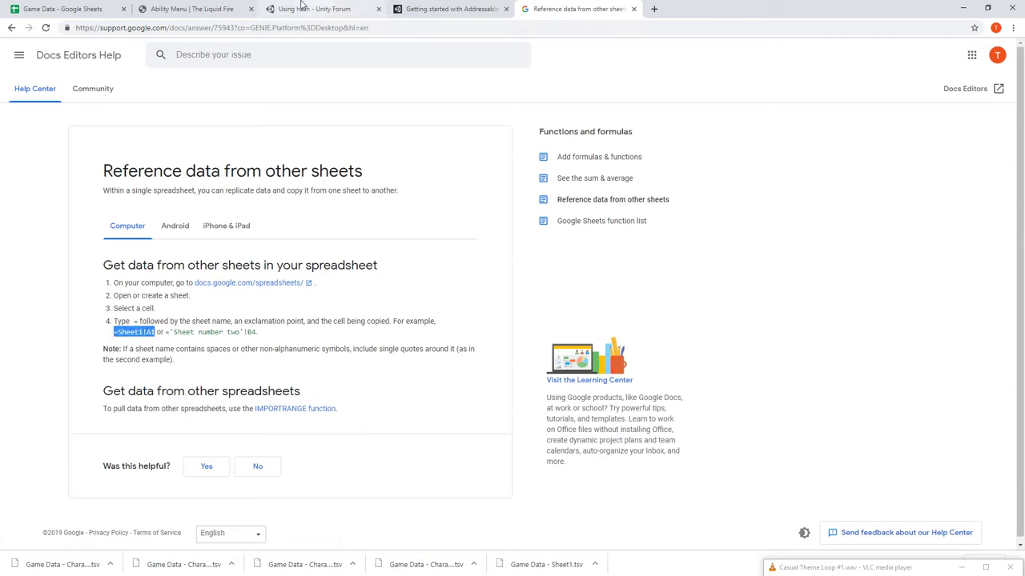
left_click(62, 9)
key("ctrl+v")
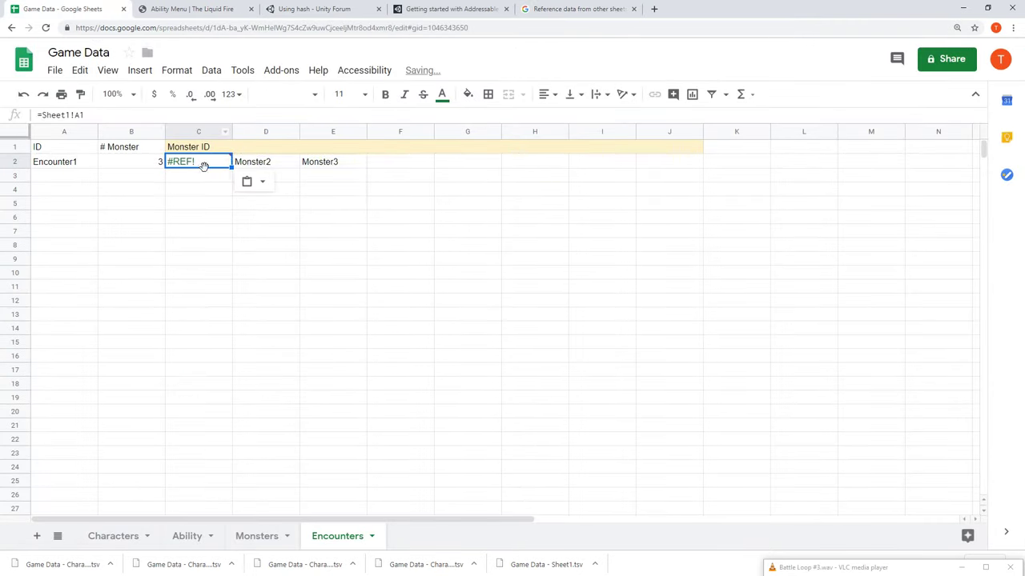
Replace the sheet name in cell C2's formula with Monsters so that it reads =Monsters!A1
double_click(45, 114)
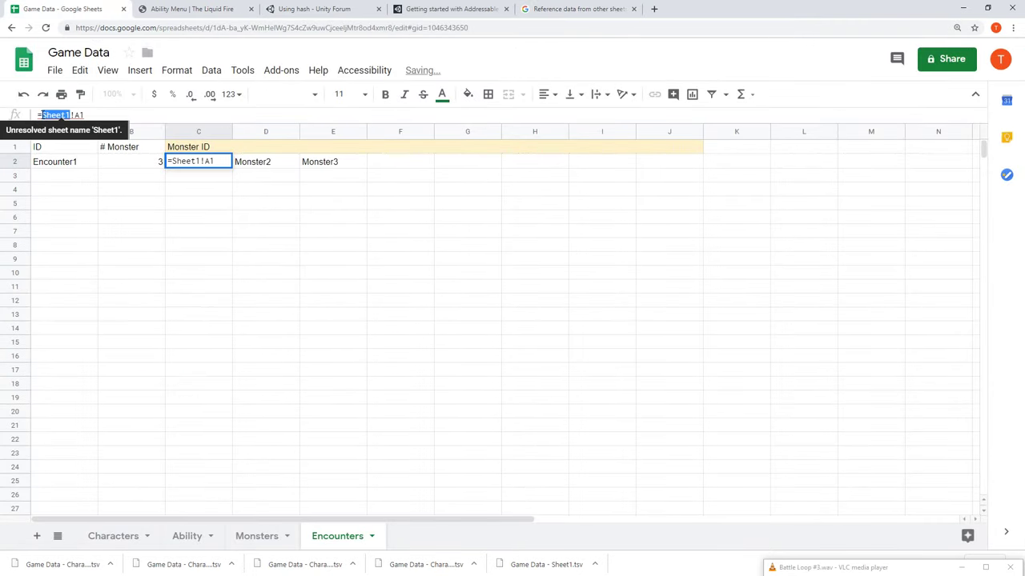
type("Monsters")
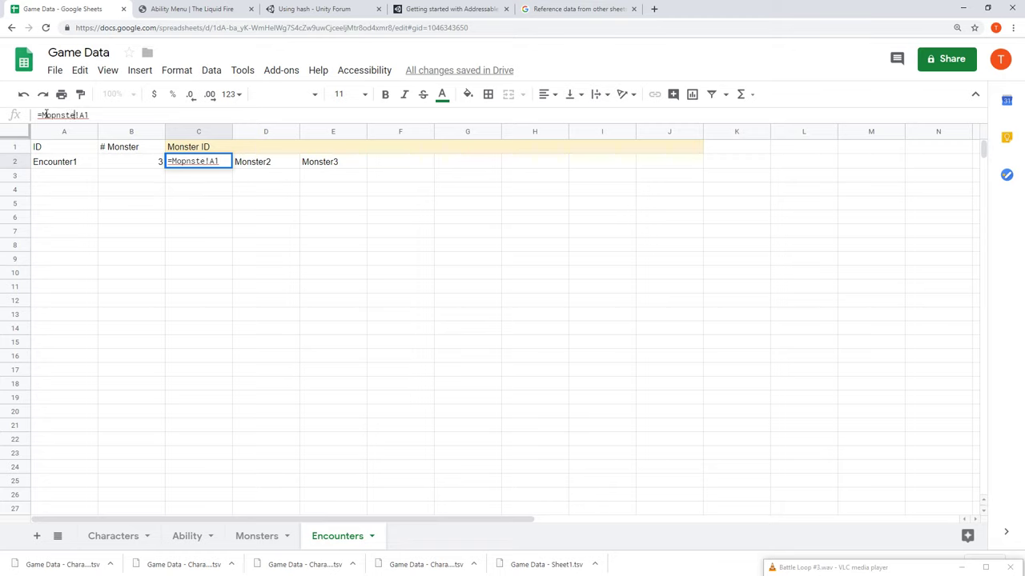
key("BackSpace")
key("BackSpace")
key("BackSpace")
key("BackSpace")
key("BackSpace")
key("BackSpace")
type("nsters")
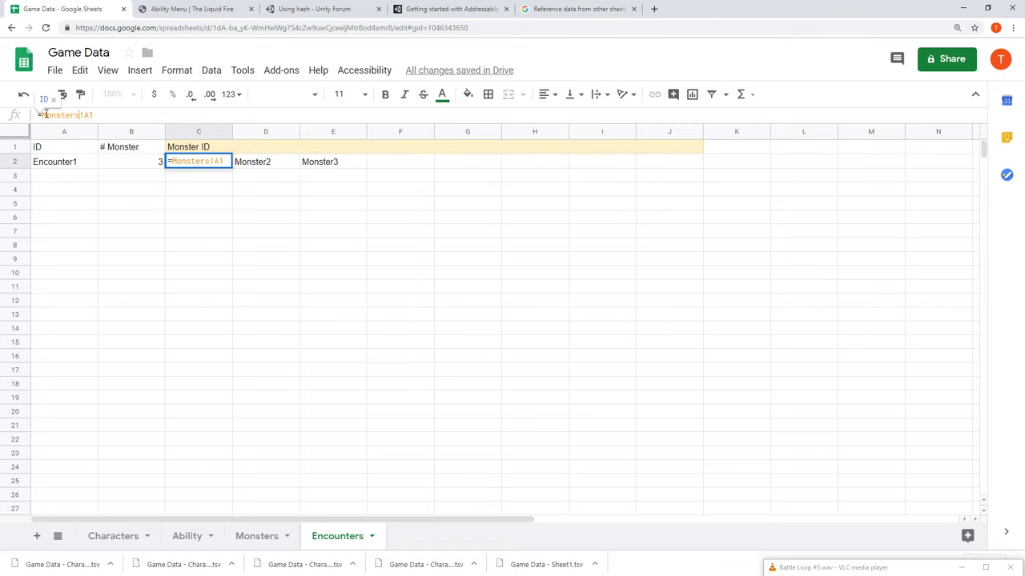
key("Return")
double_click(265, 276)
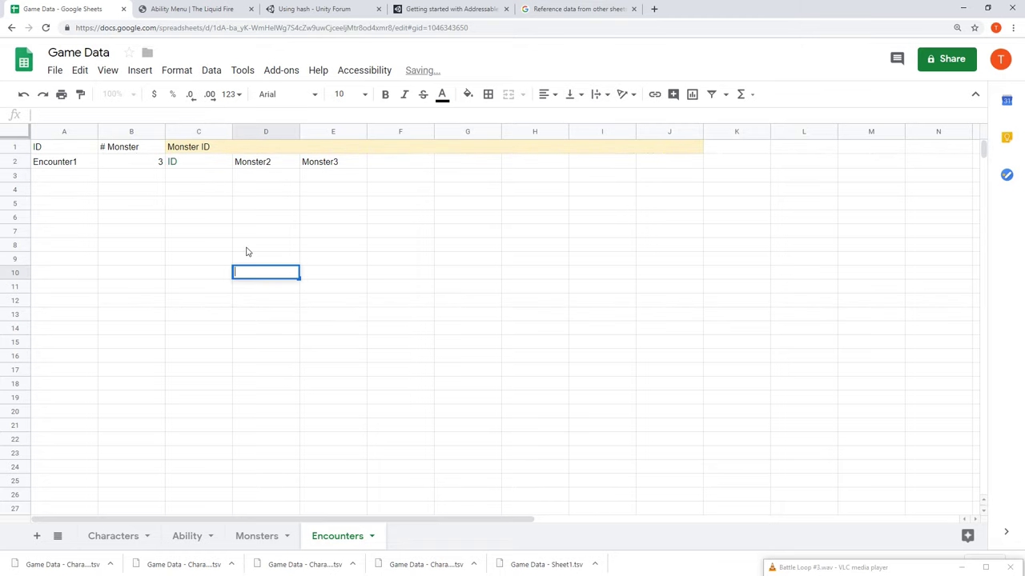
Change the formula in Encounters cell C2 to =Monsters!A2 and compare it with cell A2 of the Monsters sheet
left_click(203, 165)
type("2")
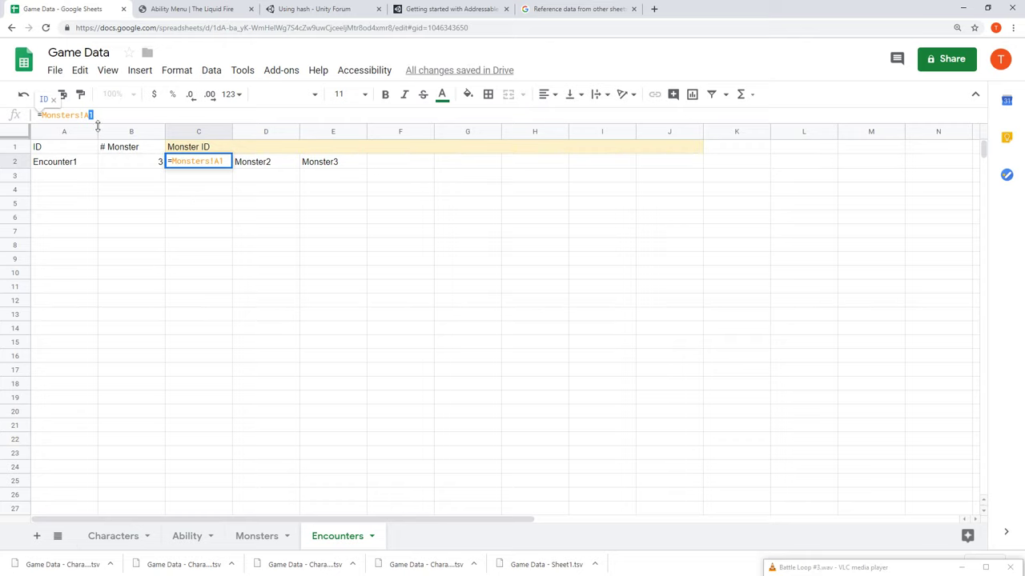
left_click(192, 270)
double_click(199, 167)
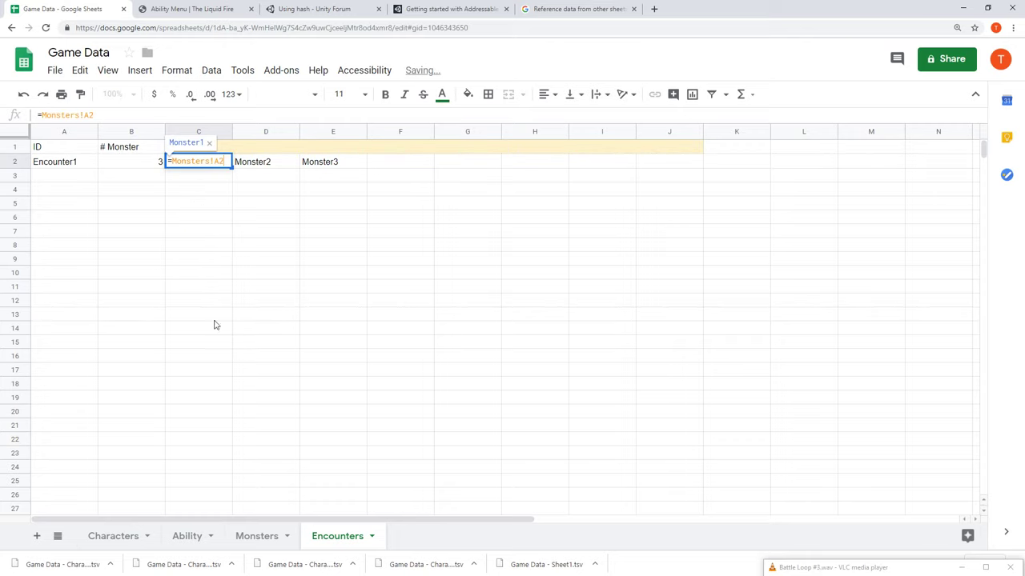
left_click(254, 535)
left_click(154, 272)
left_click(59, 160)
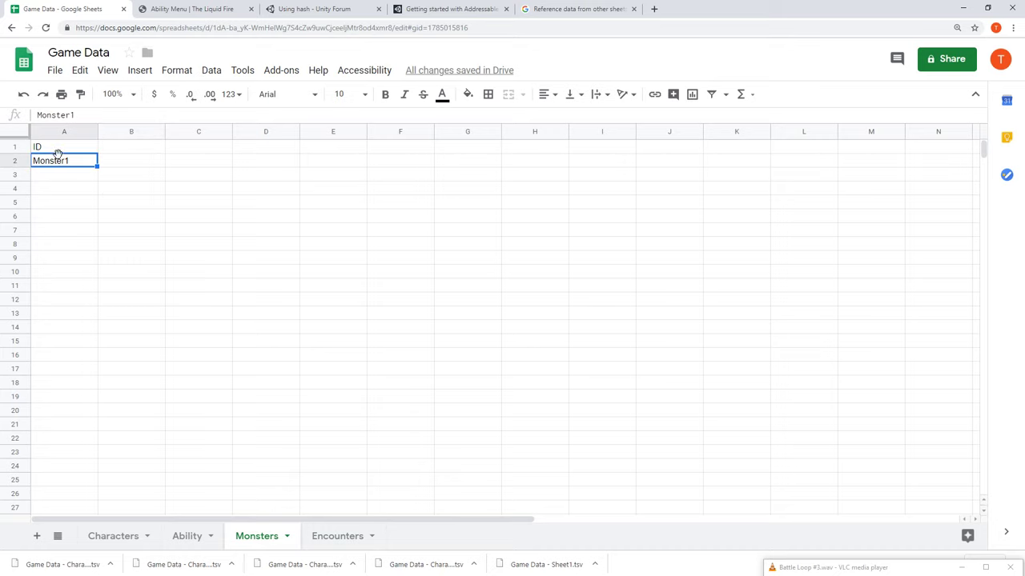
left_click(340, 537)
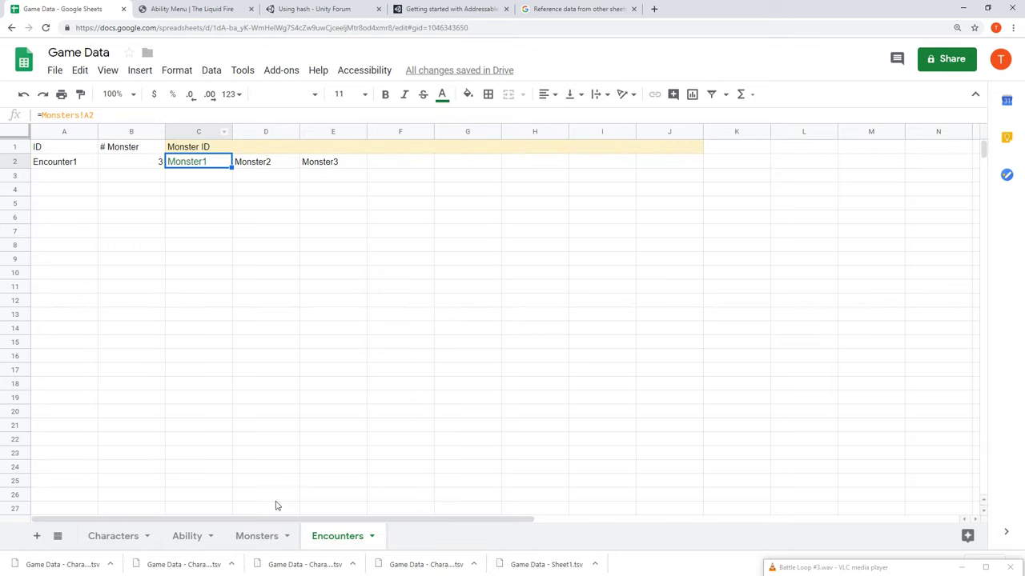
Copy Monster1 into cells A3 and A4 of the Monsters sheet and rename the copies Monster2 and Monster3
left_click(264, 538)
key("ctrl+c")
left_click(74, 178)
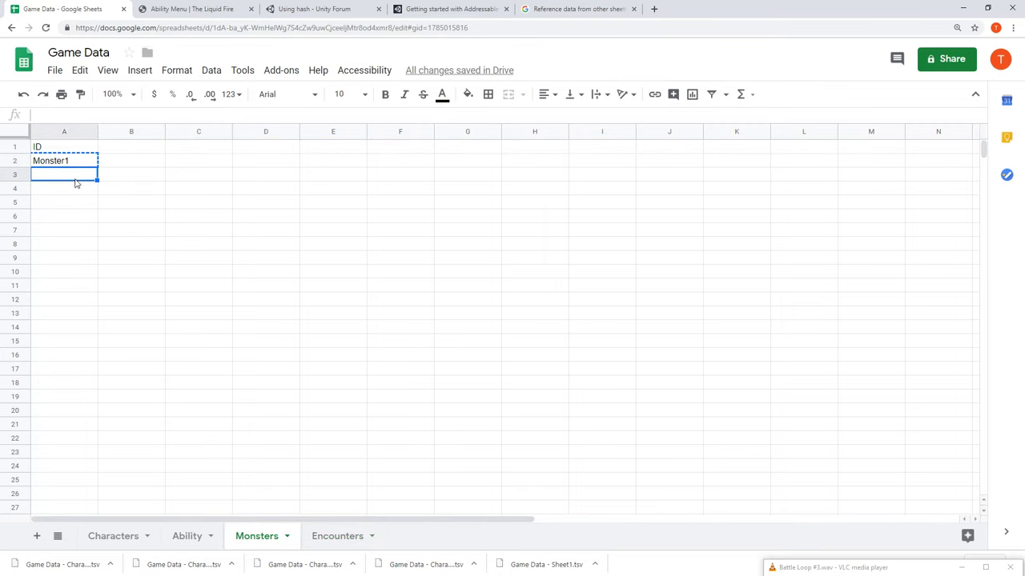
key("ctrl+v")
left_click(75, 188)
key("ctrl+v")
double_click(70, 173)
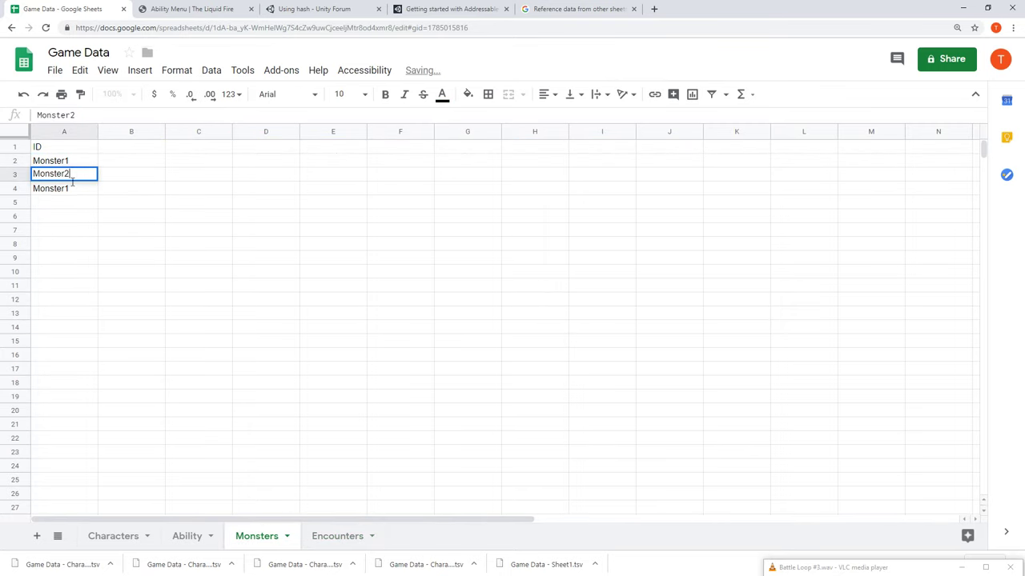
left_click(71, 192)
double_click(70, 193)
key("BackSpace")
type("3")
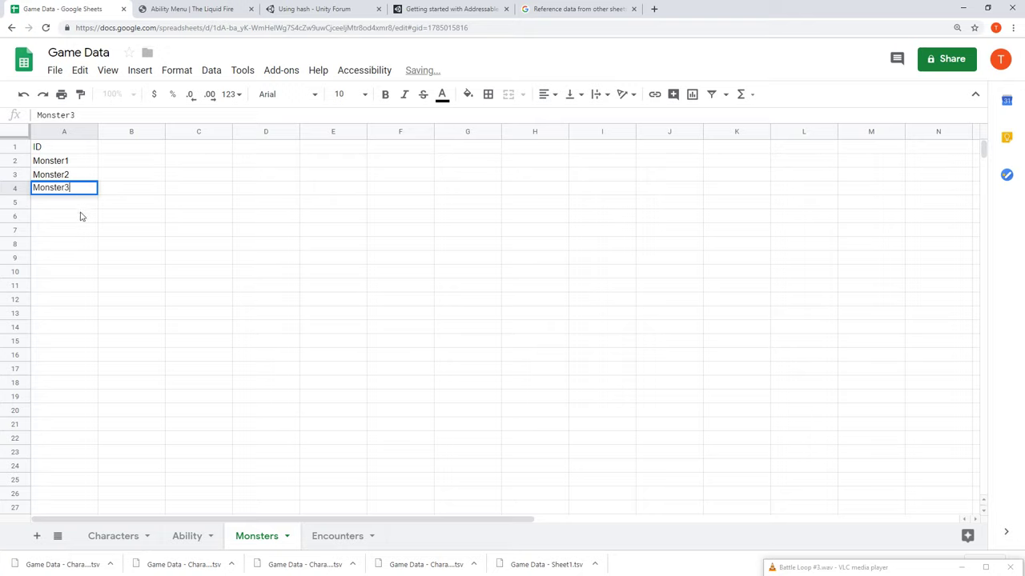
left_click(80, 216)
Define cells A2:A4 of the Monsters sheet as a named range called MonsterIDs
left_click_drag(71, 163, 77, 191)
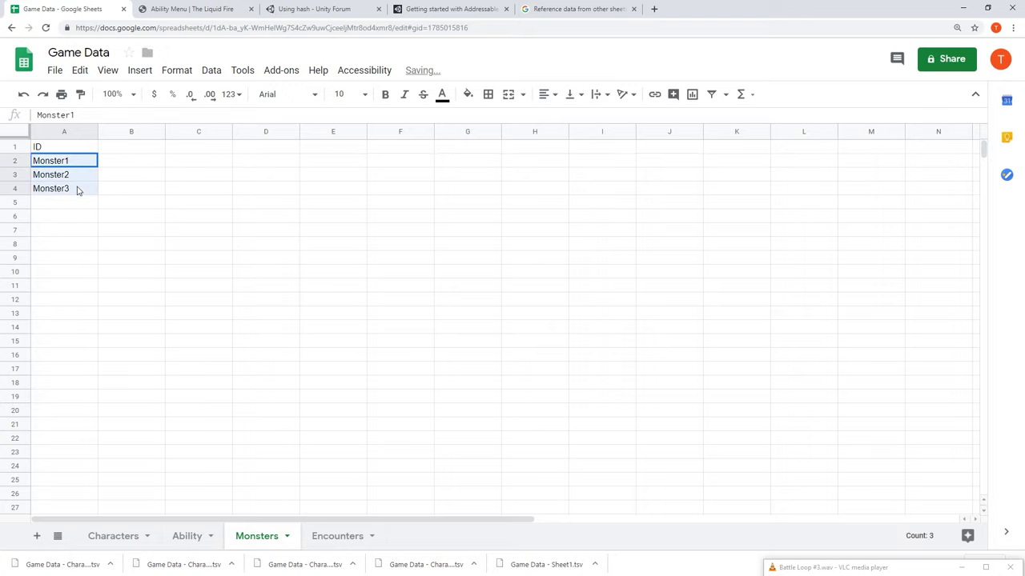
left_click(242, 70)
mouse_move(272, 72)
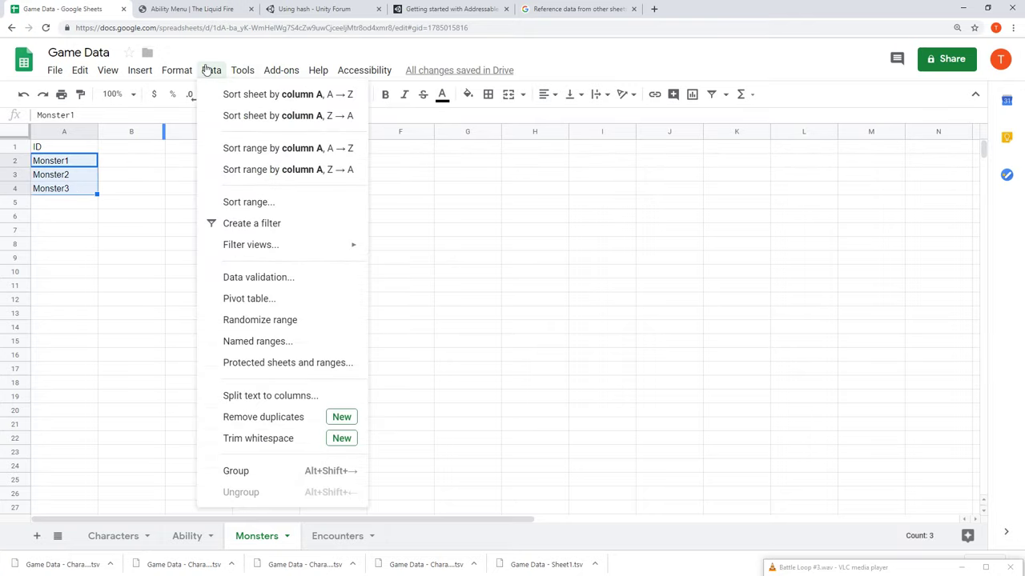
mouse_move(184, 72)
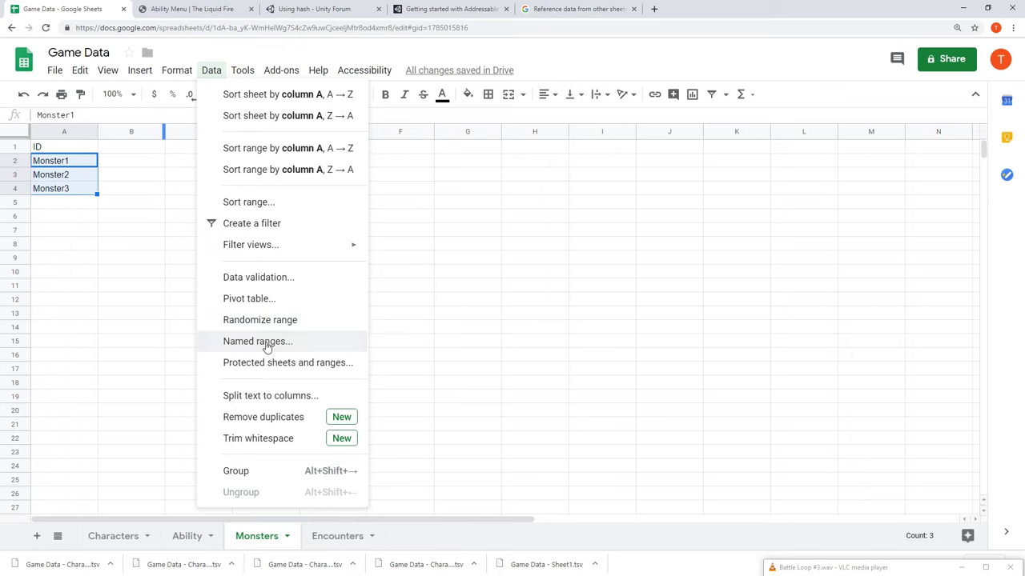
left_click(303, 341)
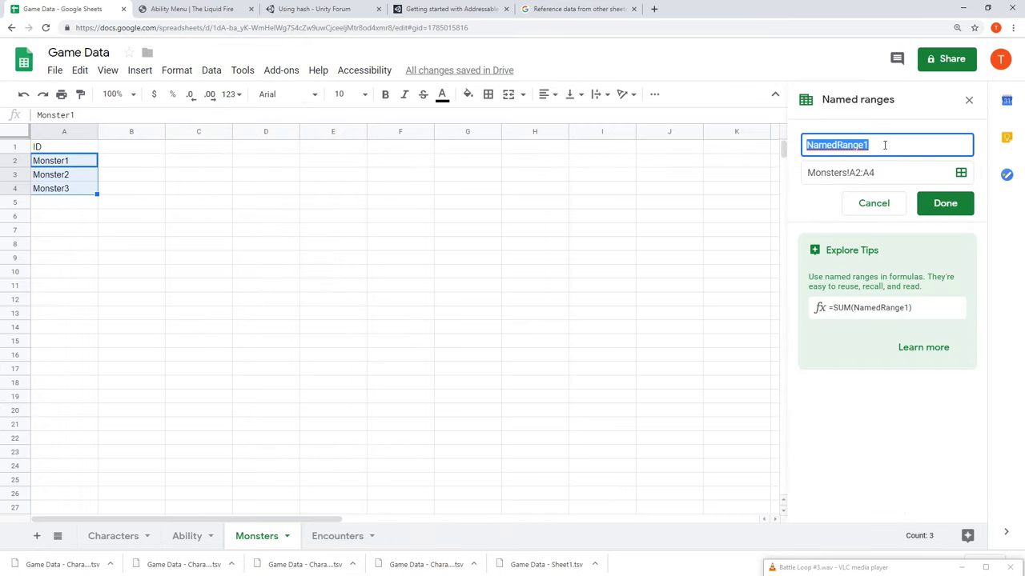
type("MonsterIDs")
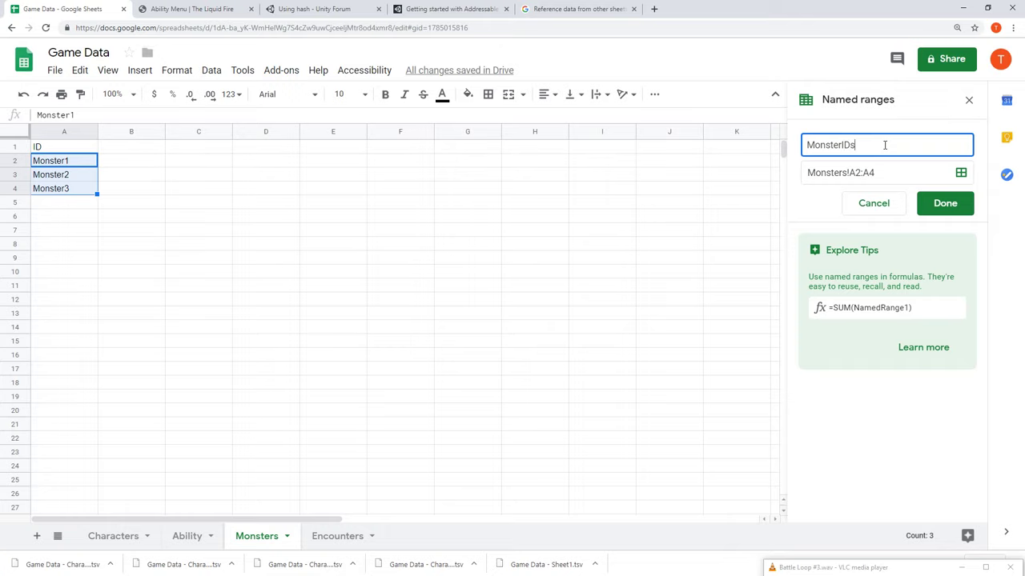
key("Return")
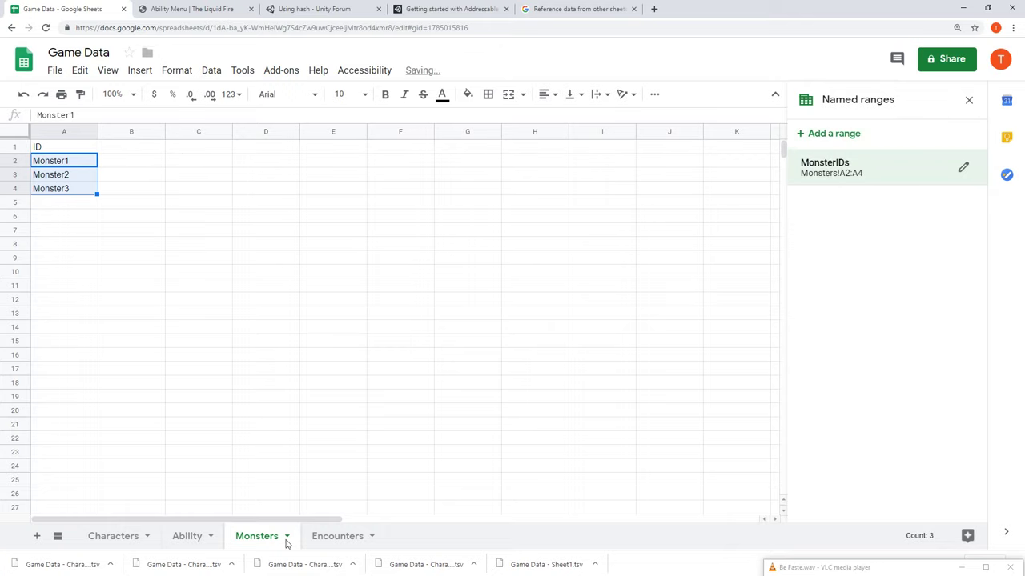
Add data validation to column C of the Encounters sheet, using a list from the range MonsterIDs as the criteria
left_click(330, 542)
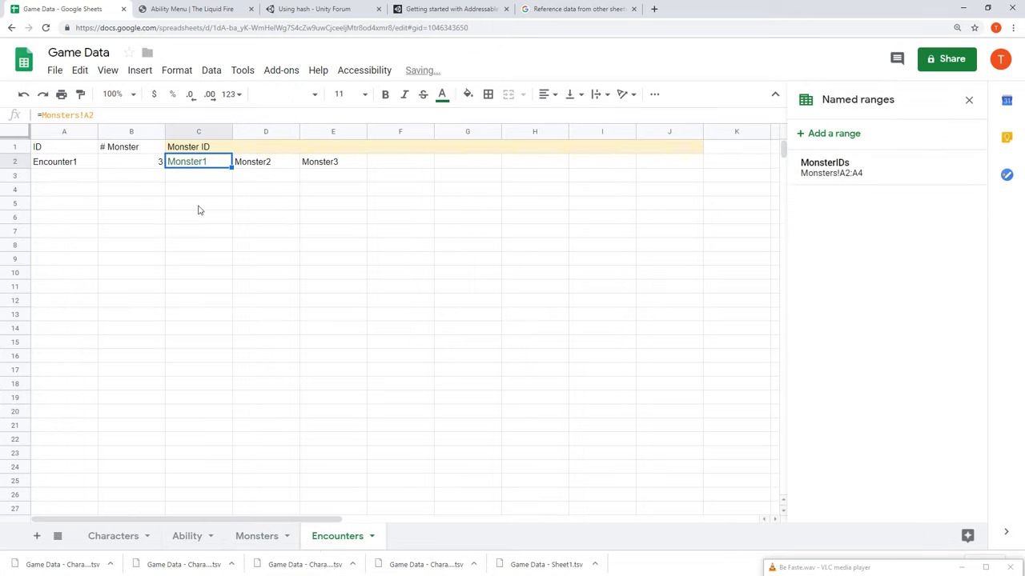
left_click(198, 134)
left_click(242, 70)
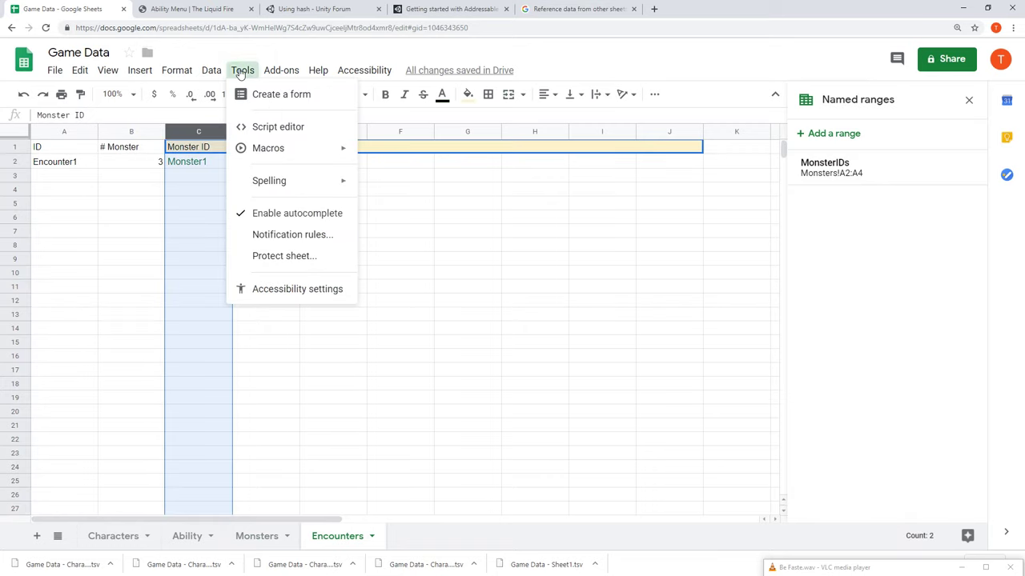
mouse_move(210, 72)
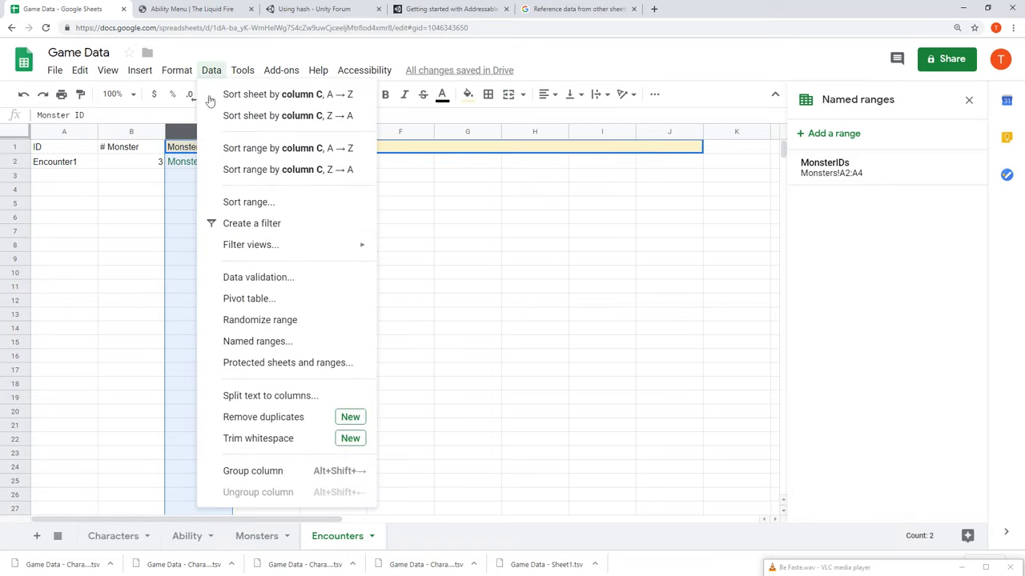
left_click(255, 278)
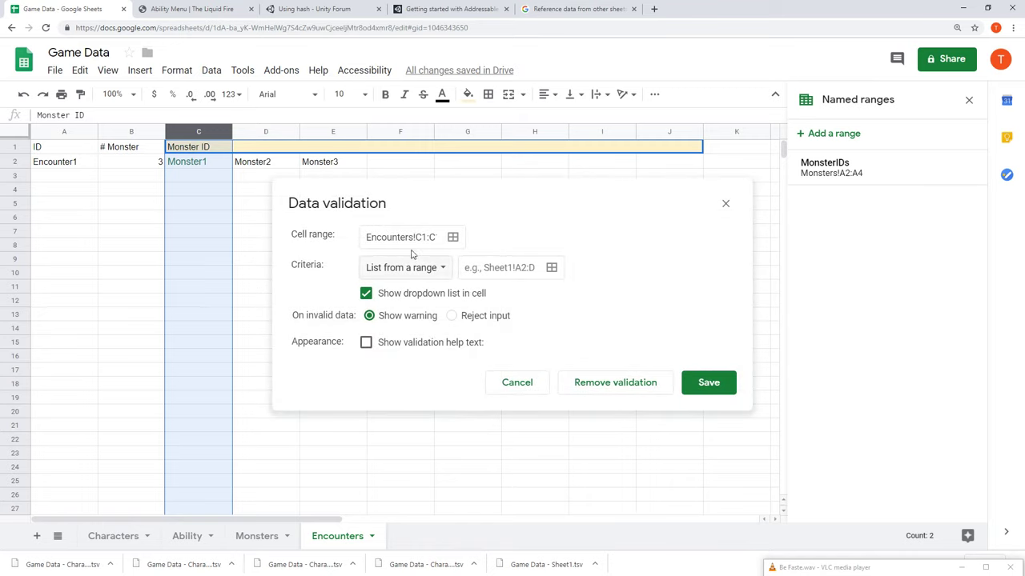
left_click(433, 238)
left_click(498, 266)
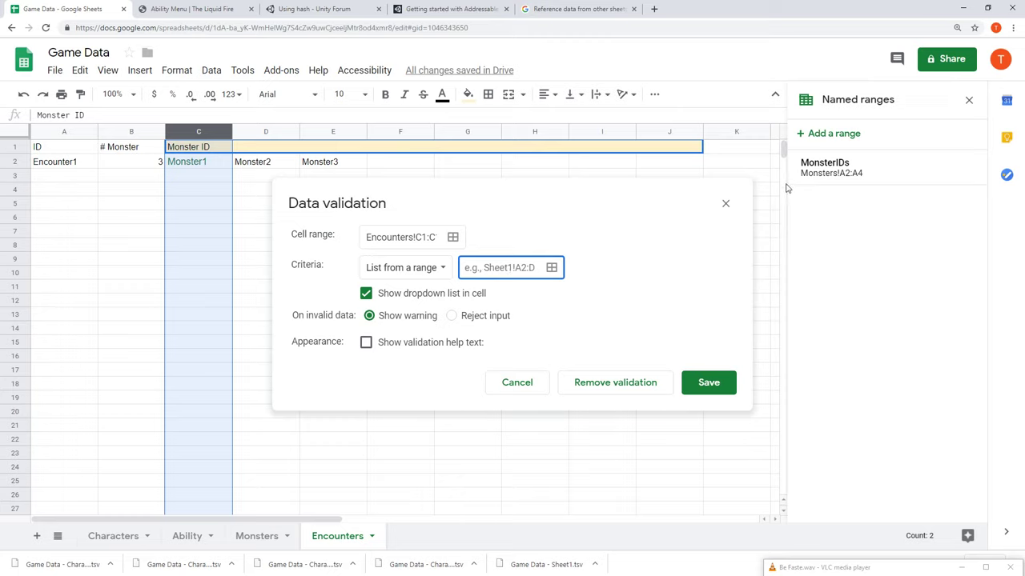
left_click(433, 266)
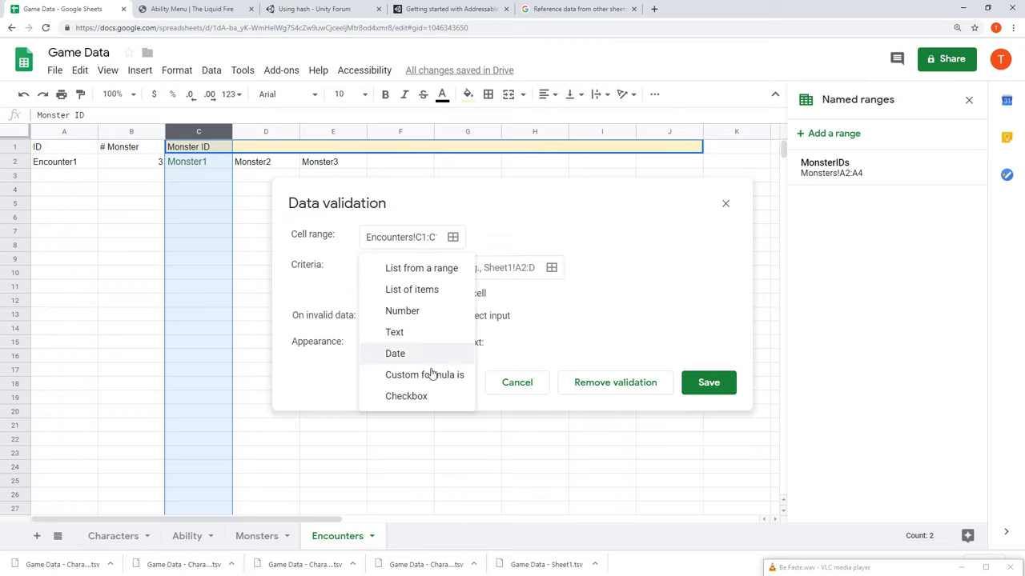
left_click(428, 270)
left_click(488, 267)
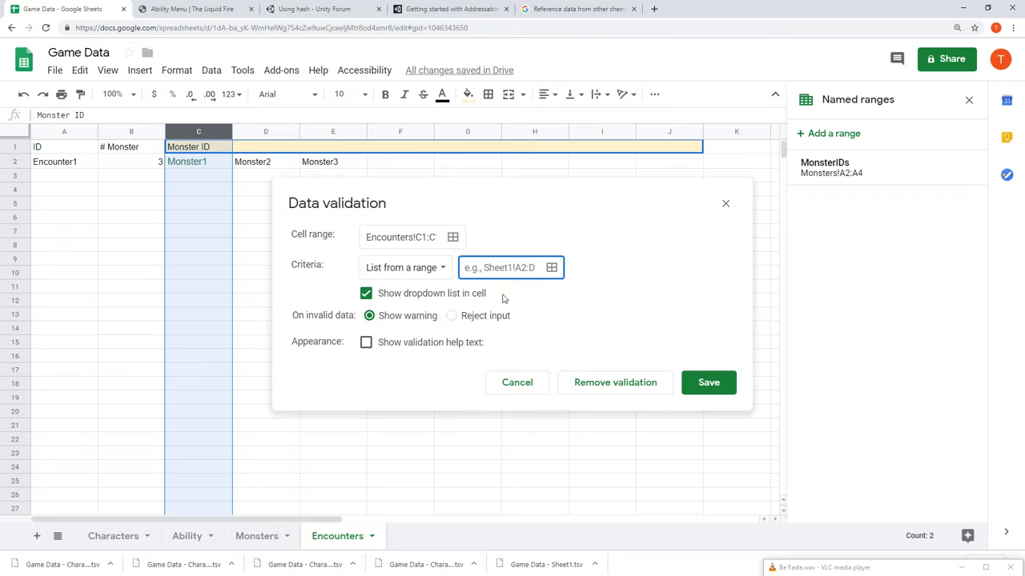
left_click(423, 237)
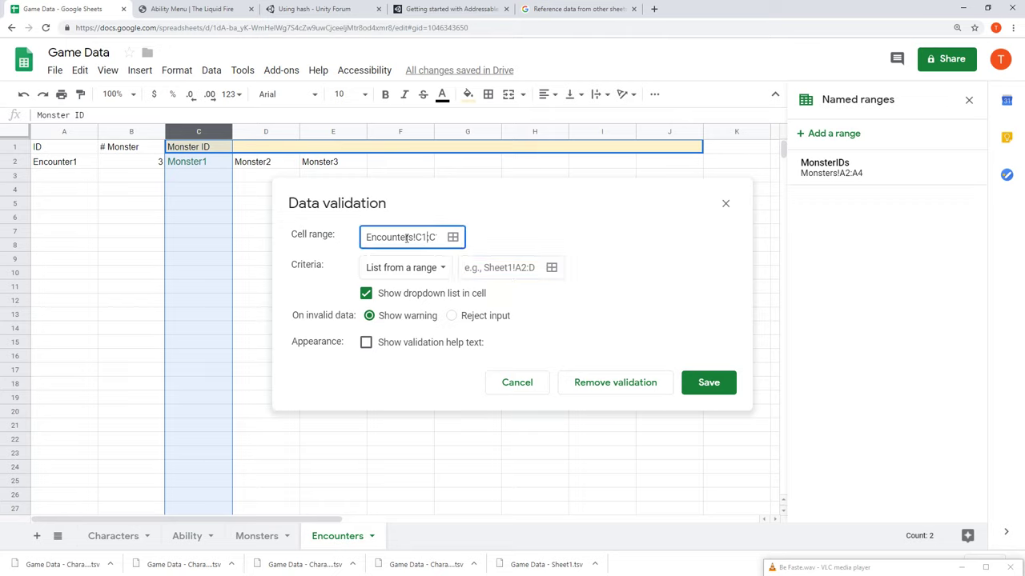
key("shift+Home")
left_click(507, 267)
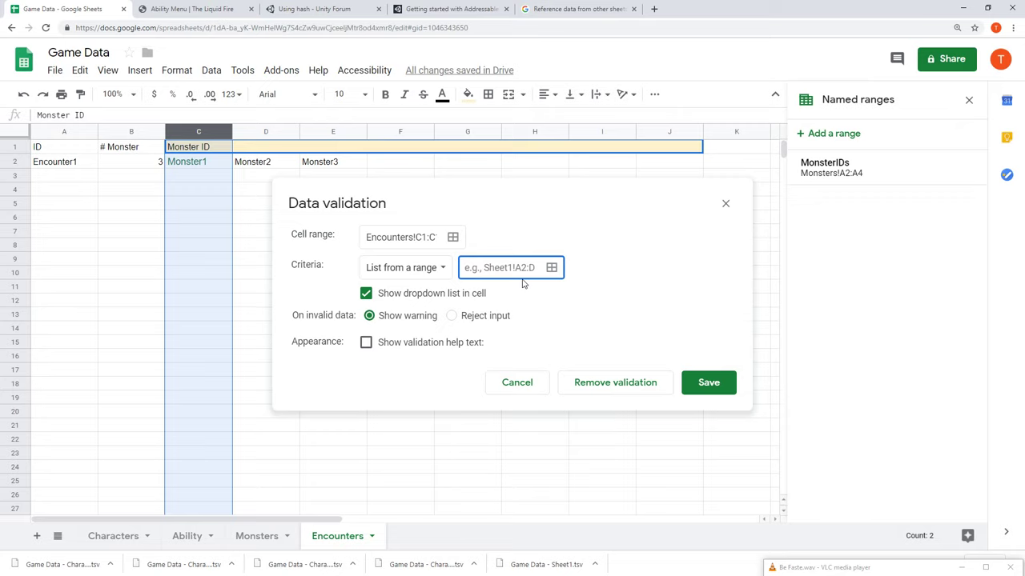
type("MonsterIDs")
left_click(722, 387)
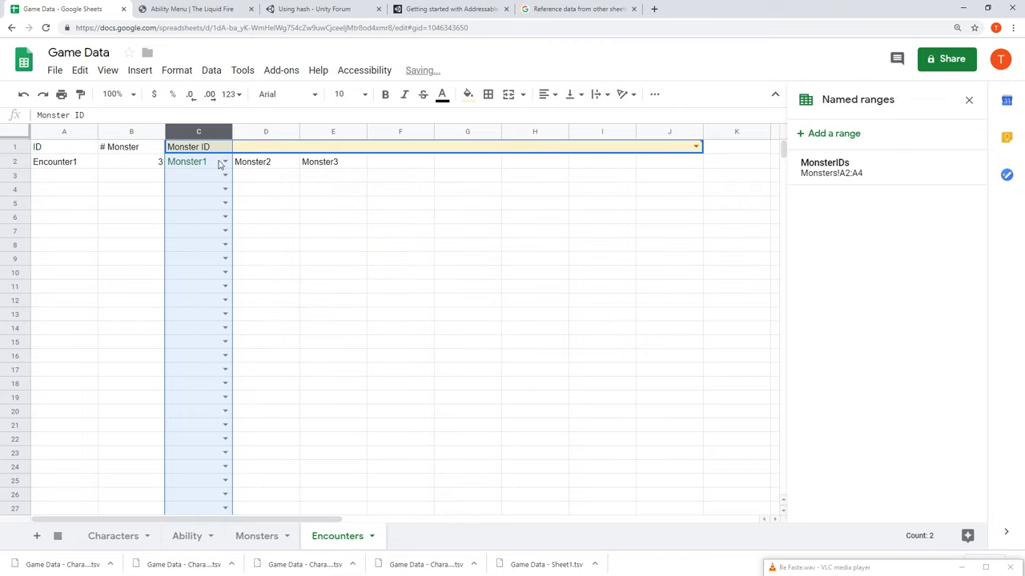
Pick Monster2 for cell C3 and Monster3 for cell C4 from the in-cell lists on the Encounters sheet
left_click(220, 163)
left_click(223, 162)
left_click(214, 184)
left_click(227, 176)
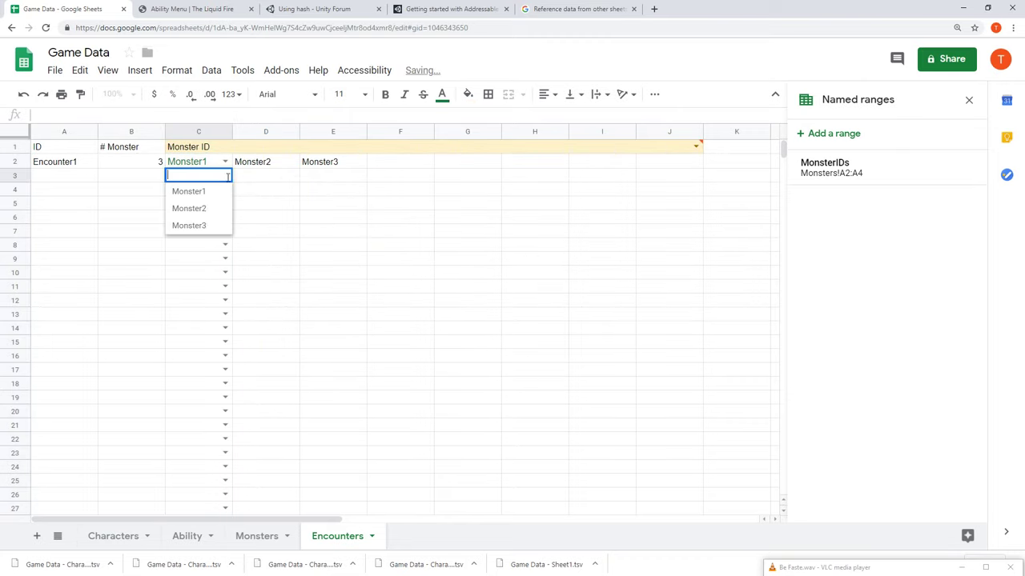
left_click(215, 210)
left_click(225, 188)
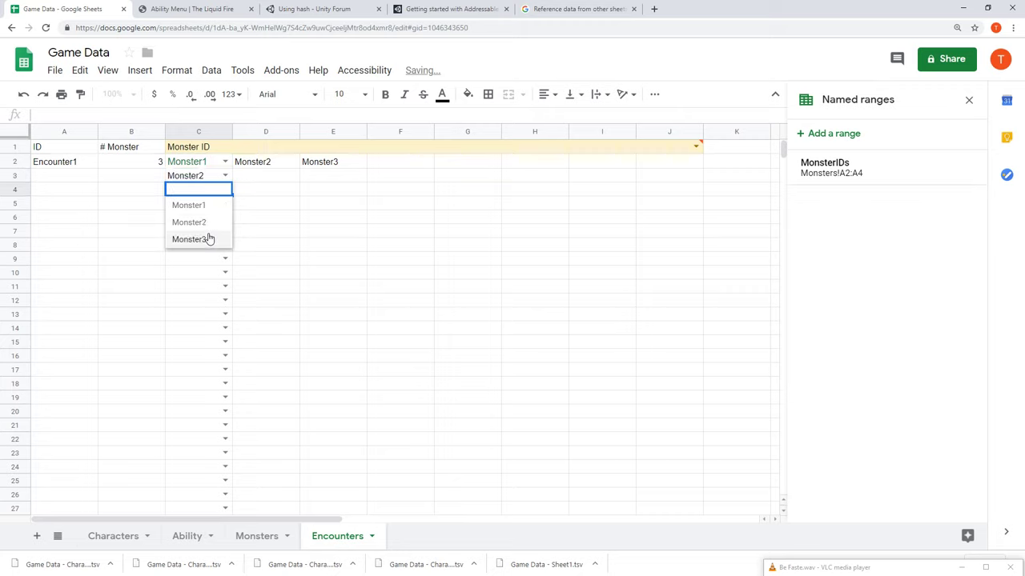
left_click(209, 240)
left_click(224, 131)
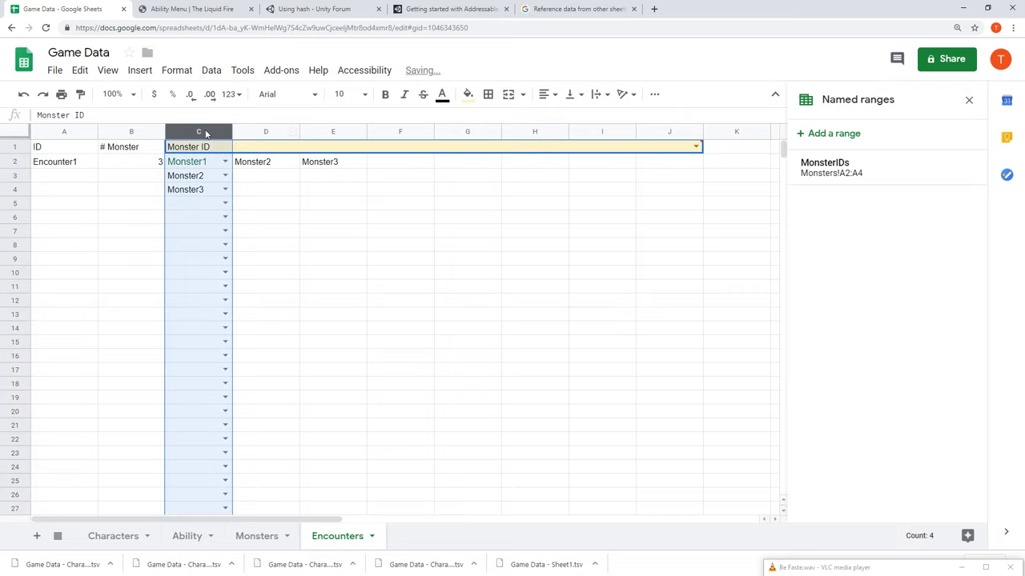
right_click(206, 134)
left_click(136, 163)
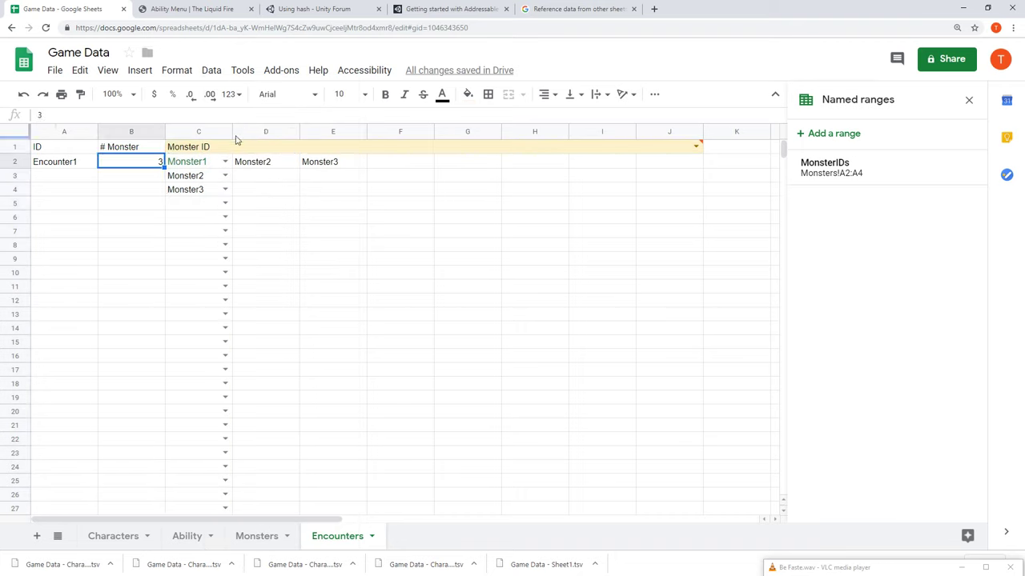
left_click(266, 132)
left_click(400, 131, "shift")
right_click(328, 132)
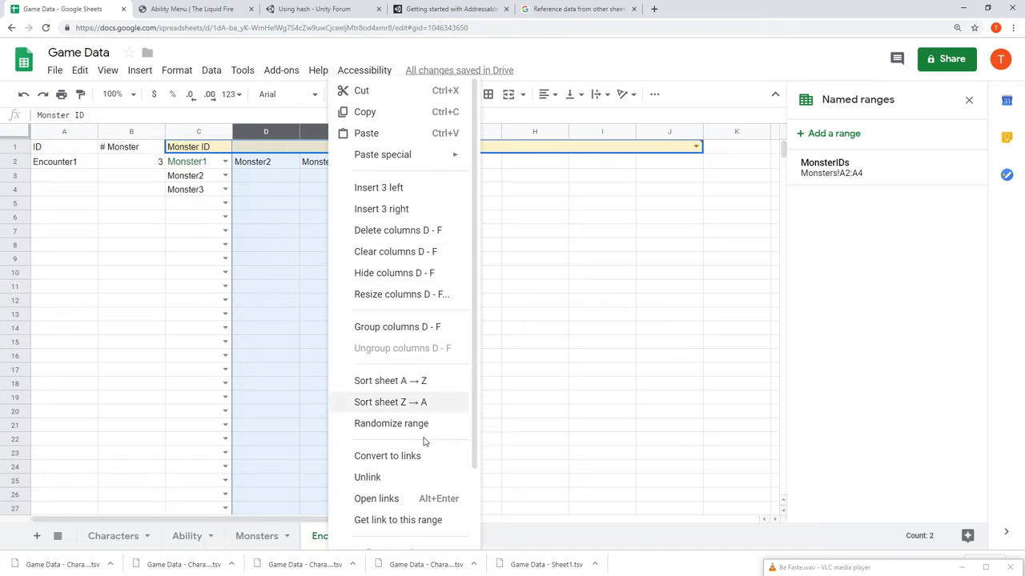
Dismiss the named ranges list and extend column C's MonsterIDs validation through column G, covering C1:G1000
left_click(969, 100)
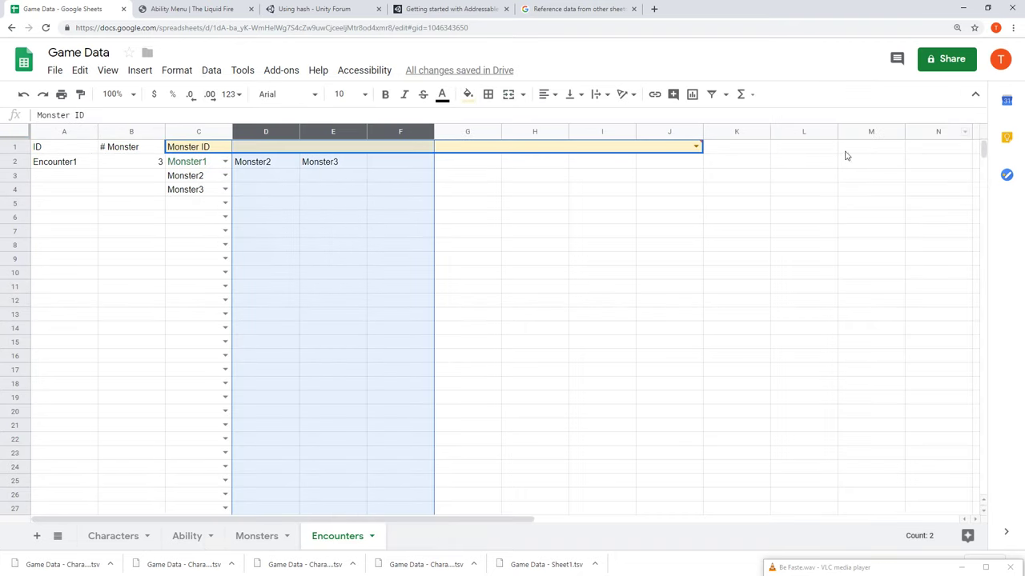
left_click(215, 131)
left_click(211, 71)
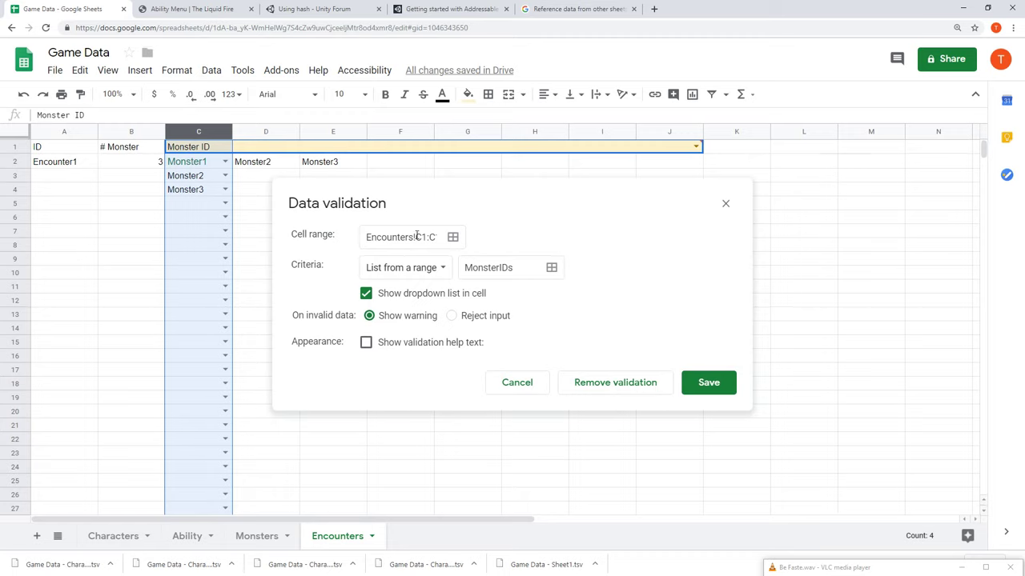
left_click_drag(435, 238, 458, 243)
left_click(401, 237)
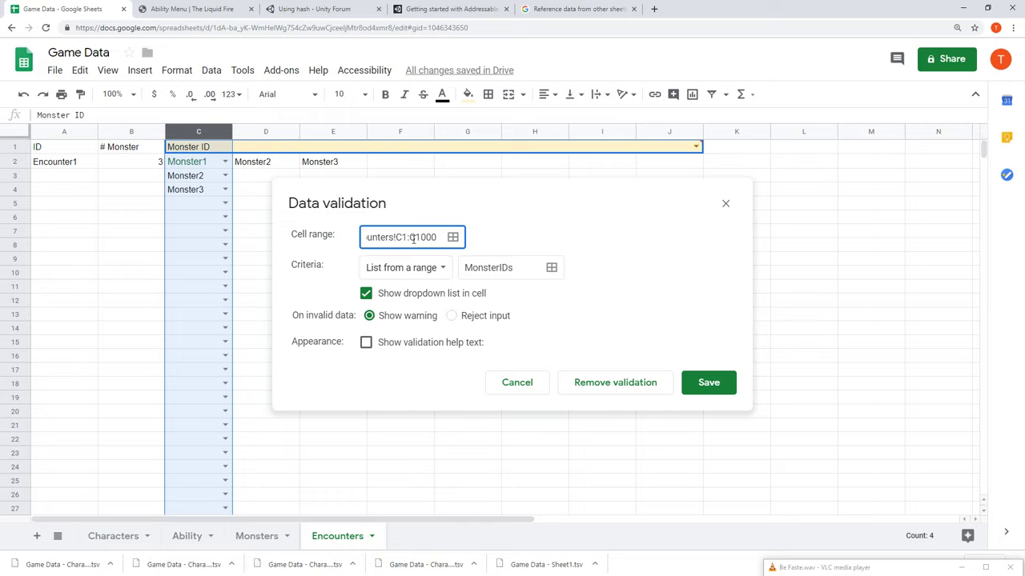
left_click_drag(417, 238, 411, 237)
type("G")
left_click(712, 388)
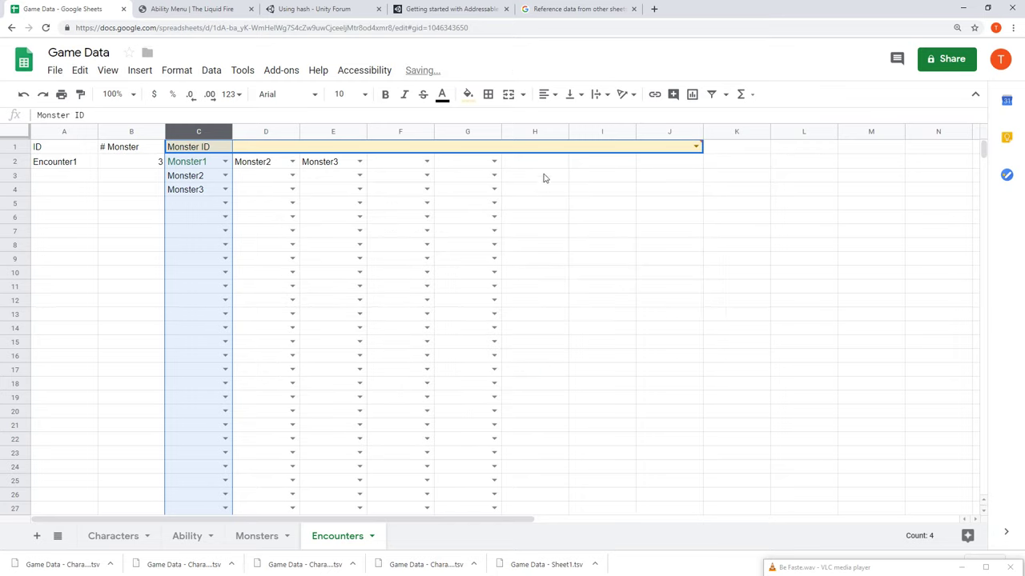
Pick Monster2 for cell D3 and Monster1 for cell D4 from the in-cell lists
left_click(289, 177)
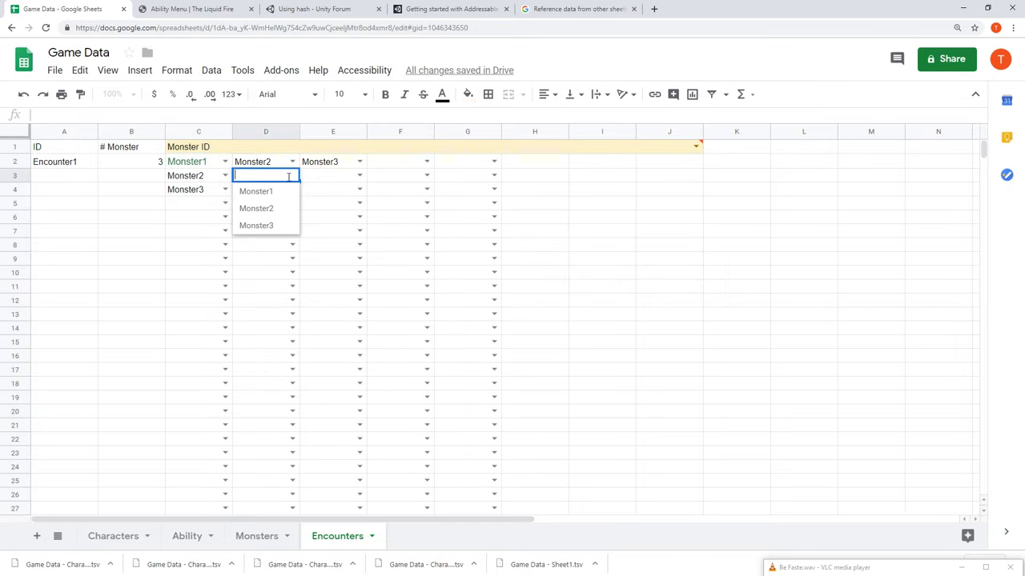
left_click(267, 210)
left_click(292, 190)
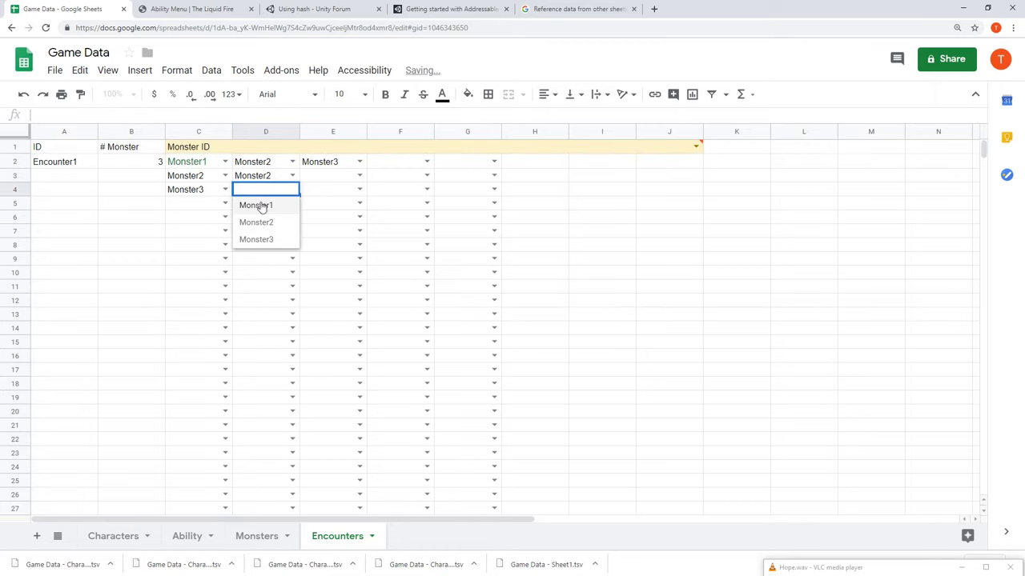
left_click(263, 206)
Check the Monsters sheet and test the validation by entering monster4 in cell C5 of the Encounters sheet
left_click(252, 535)
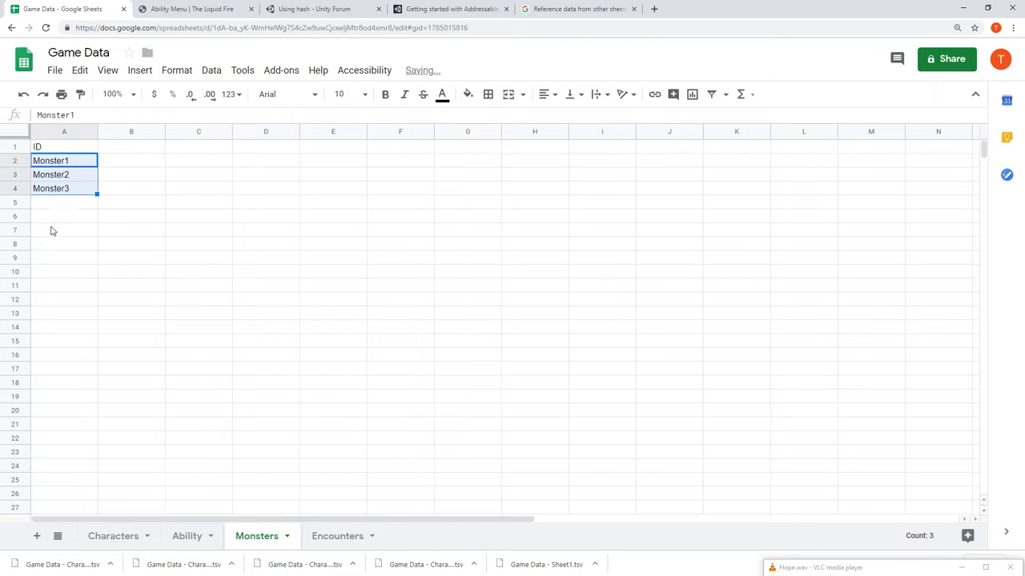
left_click(337, 537)
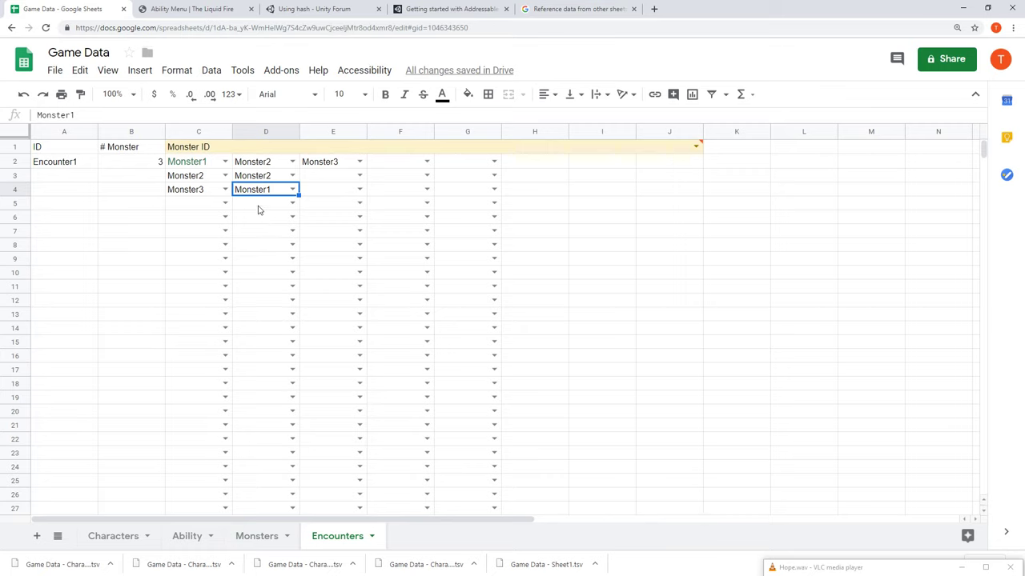
left_click(258, 209)
left_click(191, 208)
type("mon")
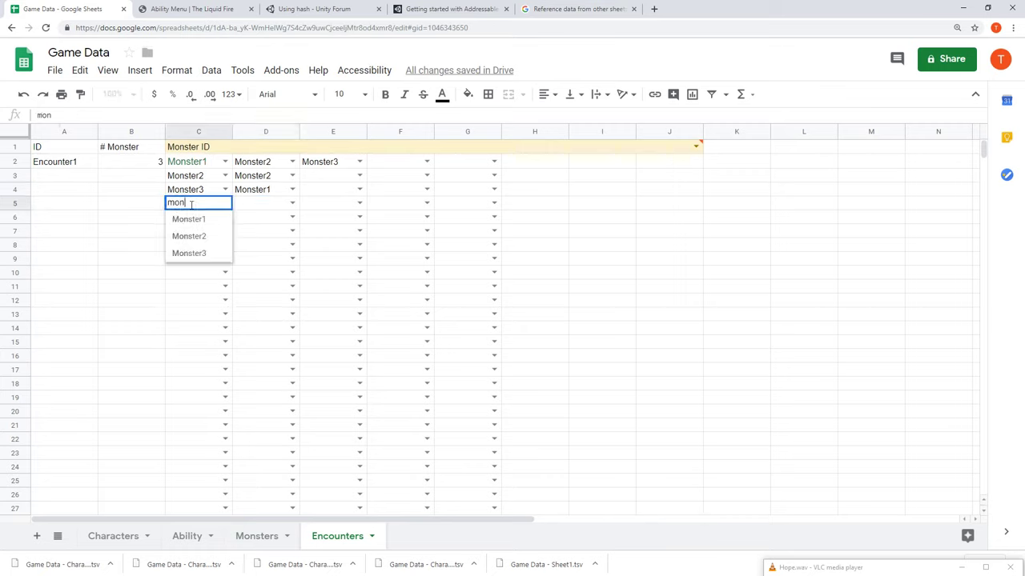
type("ster4")
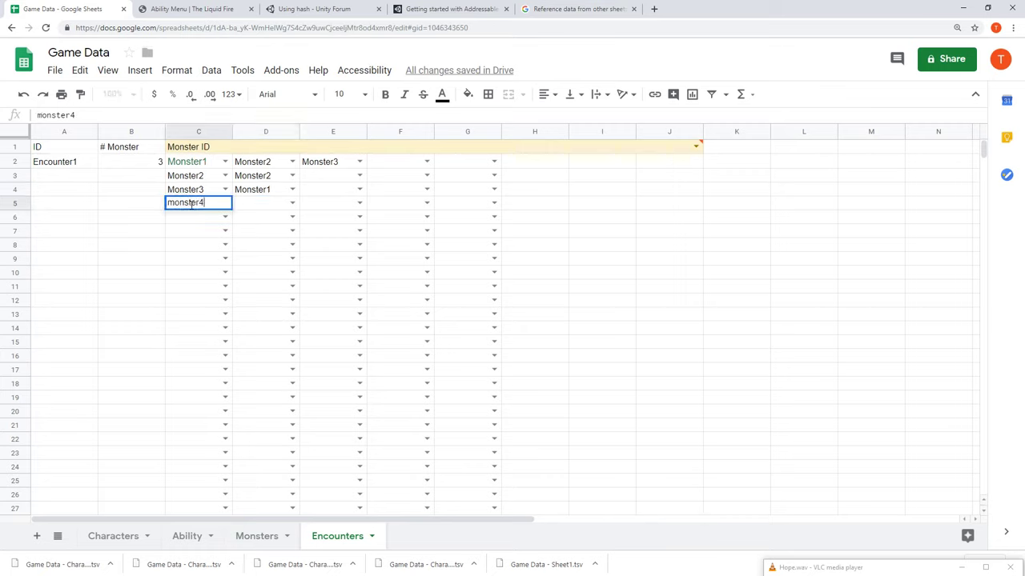
key("Return")
mouse_move(231, 201)
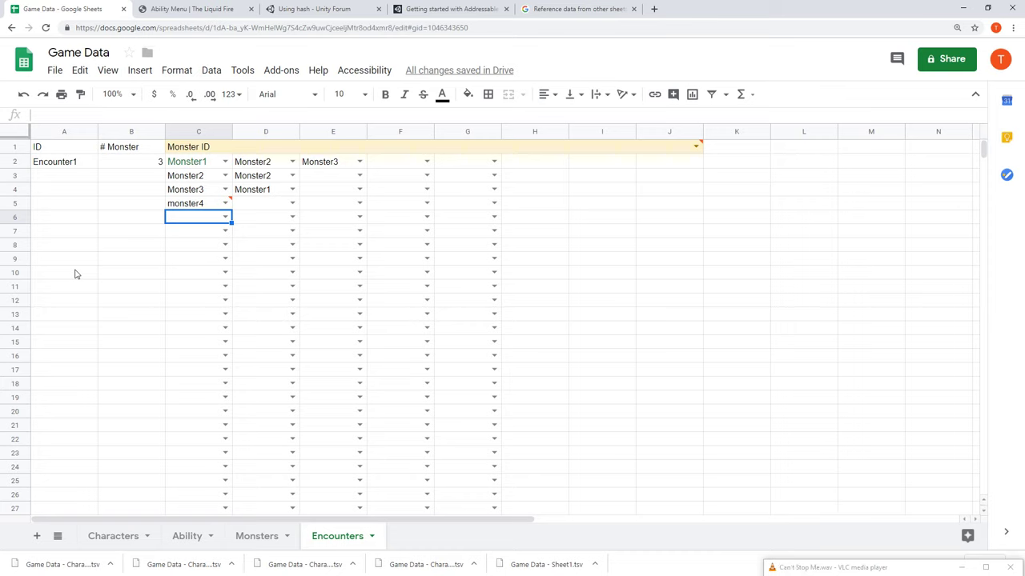
left_click(196, 210)
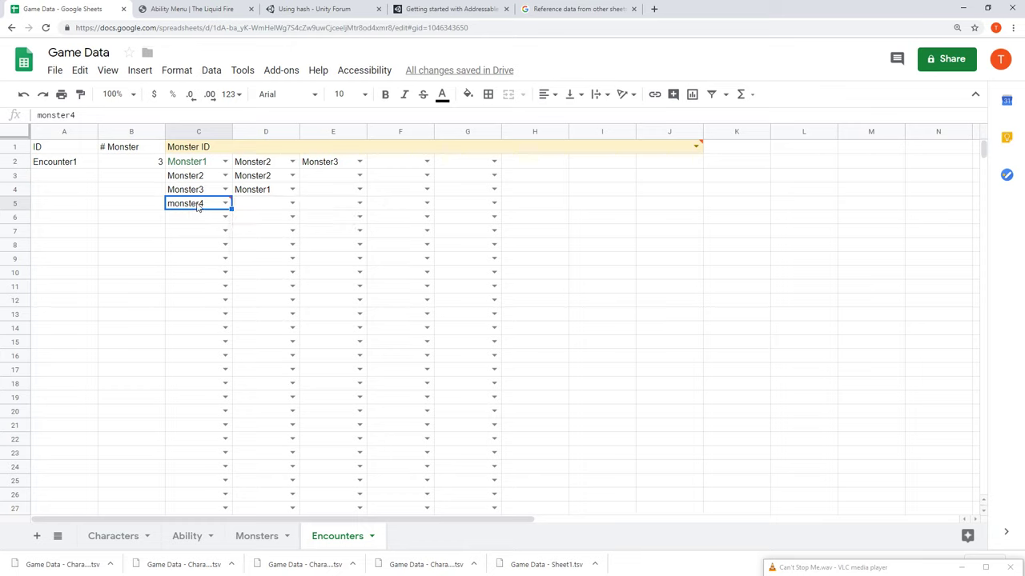
mouse_move(196, 205)
Review the Monsters sheet and the body of the ParseCharacter method in Visual Studio, and return to the Encounters sheet
left_click(258, 538)
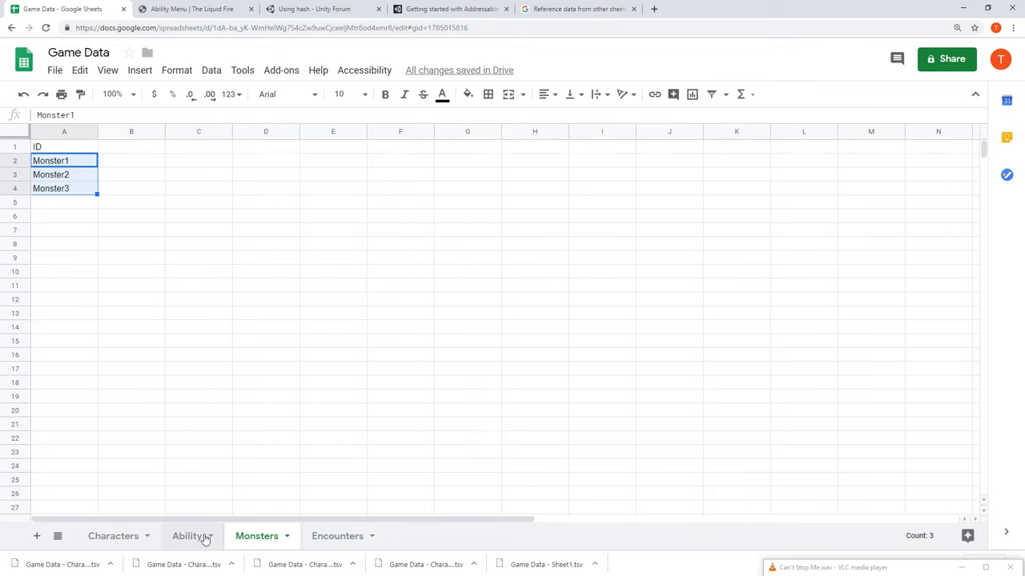
left_click(327, 534)
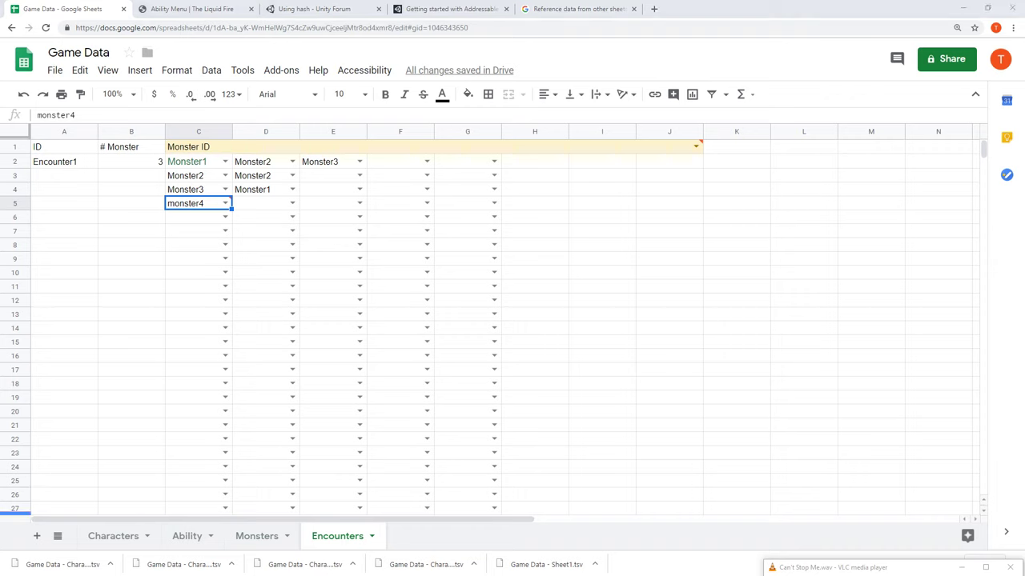
key("alt+Tab")
left_click_drag(60, 370, 55, 96)
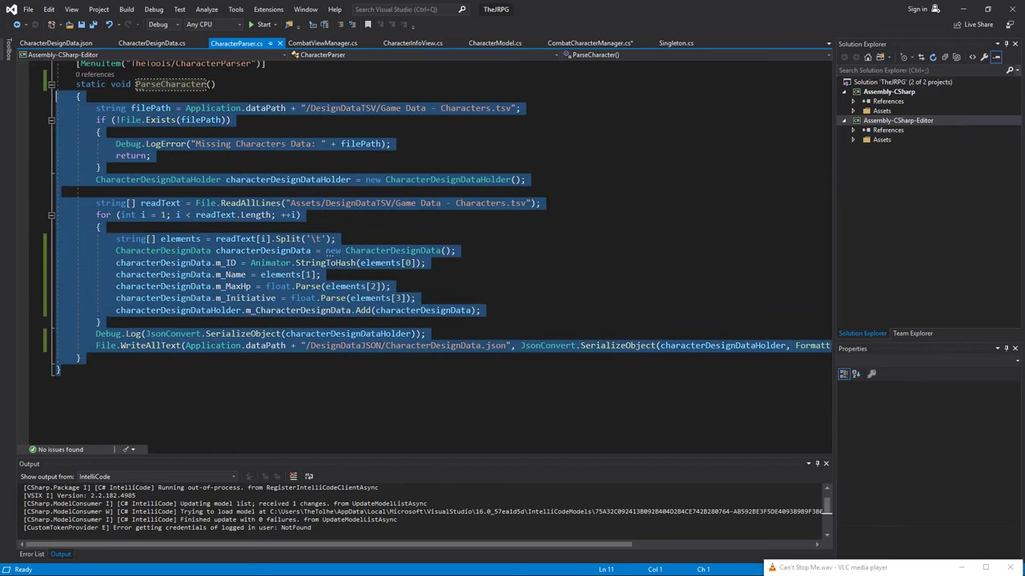
left_click(272, 180)
key("alt+Tab")
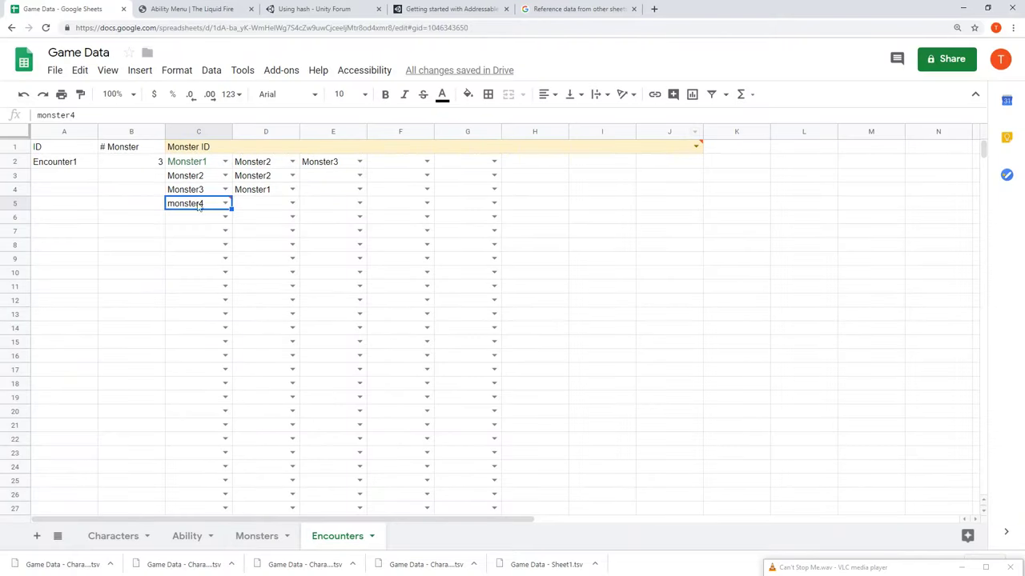
Reset the text color of cell C2 on the Encounters sheet
left_click(225, 162)
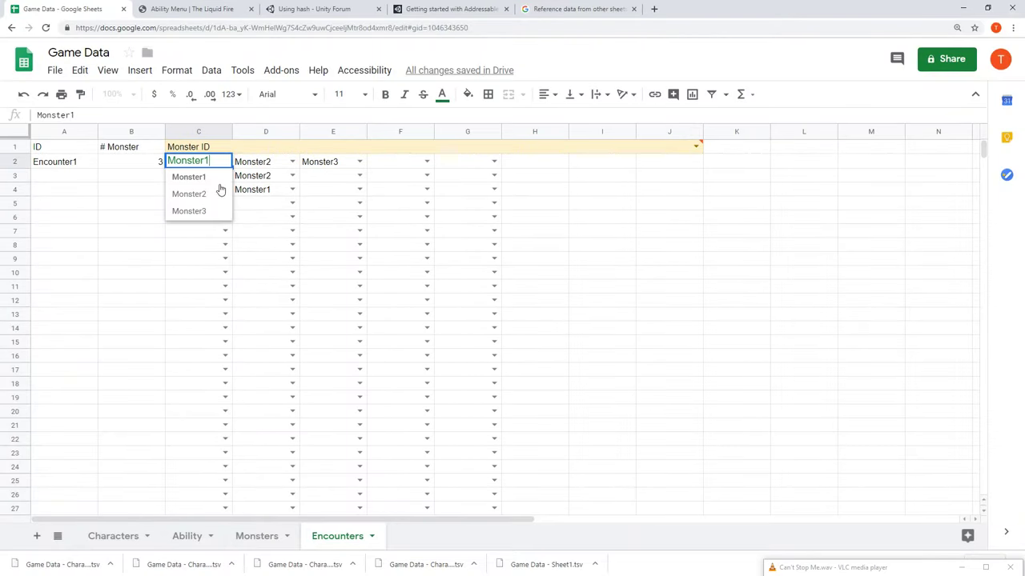
left_click(225, 162)
left_click(442, 94)
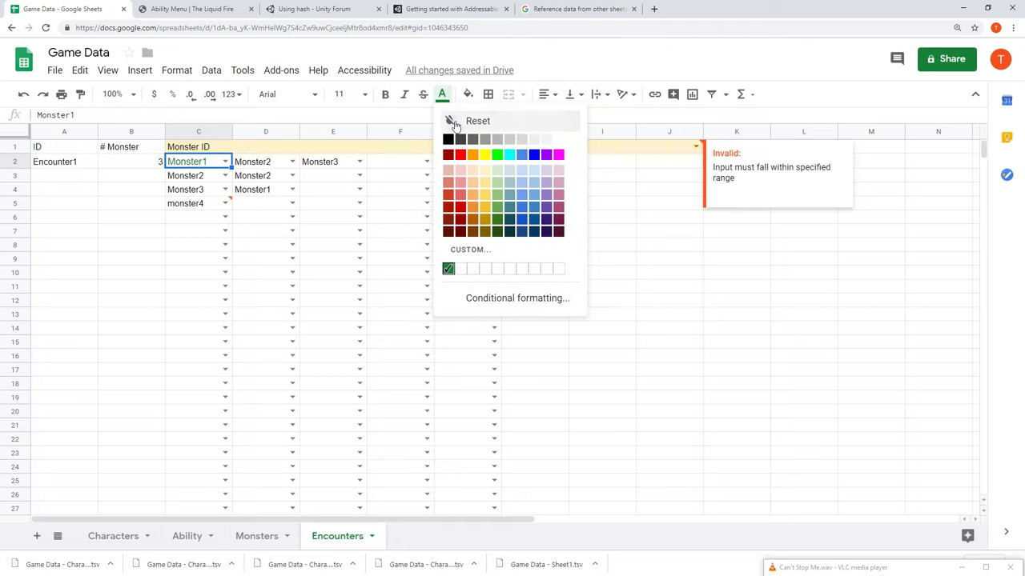
left_click(456, 122)
left_click(293, 203)
left_click(249, 152)
Pick Monster1 for cells D2 and E2 from the in-cell lists and select the Encounter1 row's entries
left_click(263, 168)
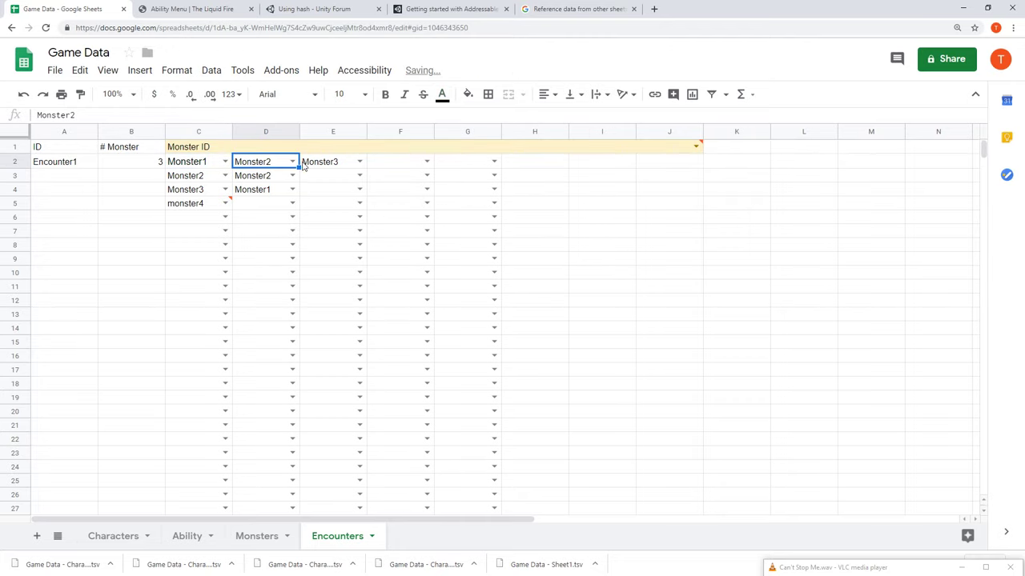
left_click(293, 162)
left_click(267, 194)
left_click(360, 161)
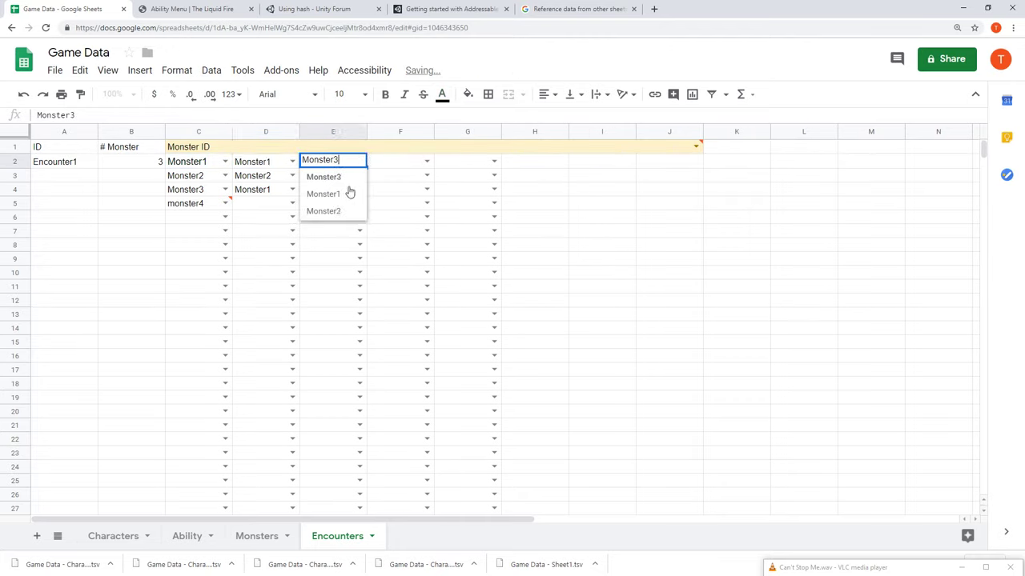
left_click(350, 193)
left_click_drag(64, 165, 322, 165)
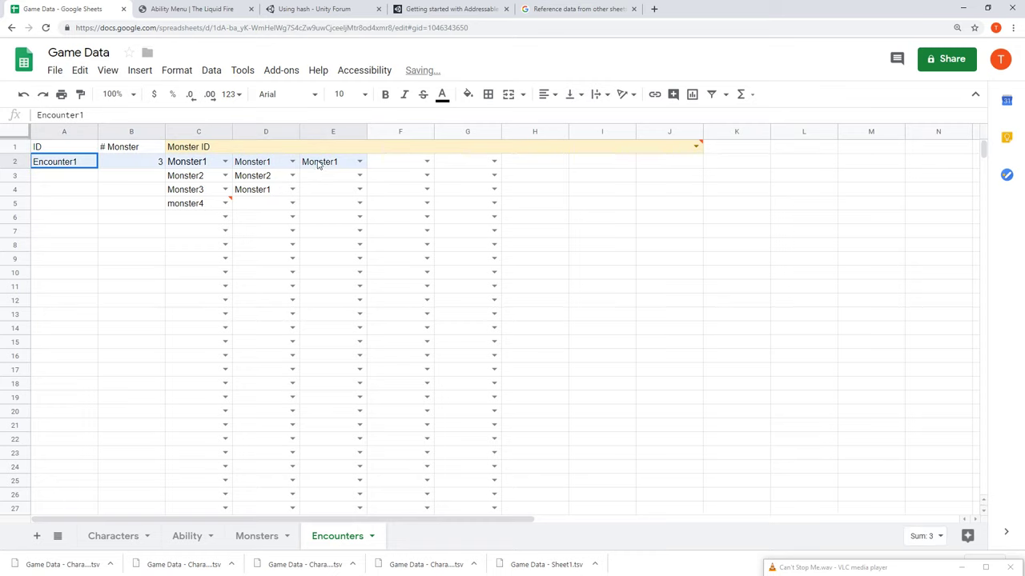
Pick Monster1 for cell D3 from the in-cell list, keeping cell C3's existing choice
left_click(224, 176)
left_click(224, 175)
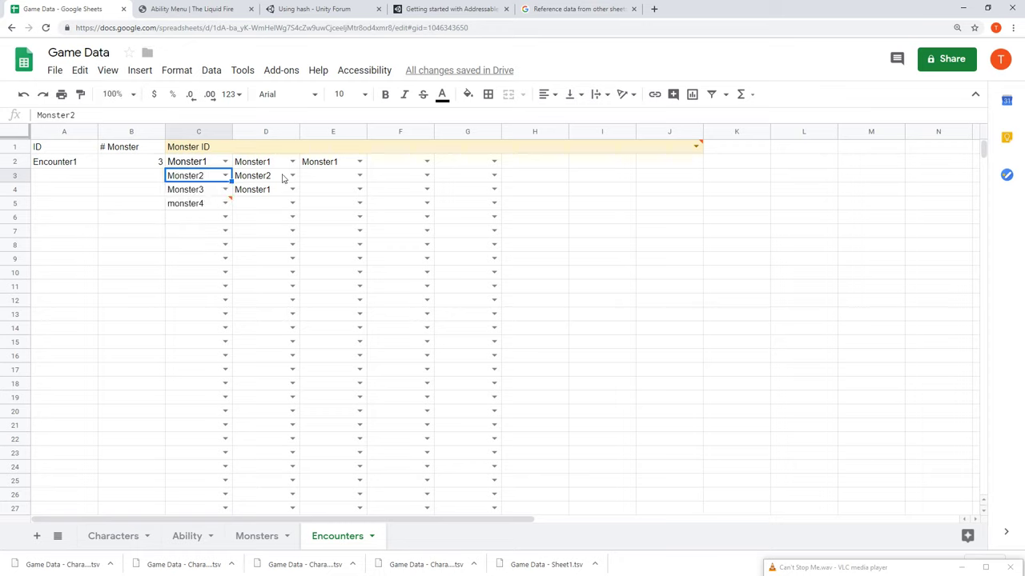
left_click(293, 176)
left_click(264, 208)
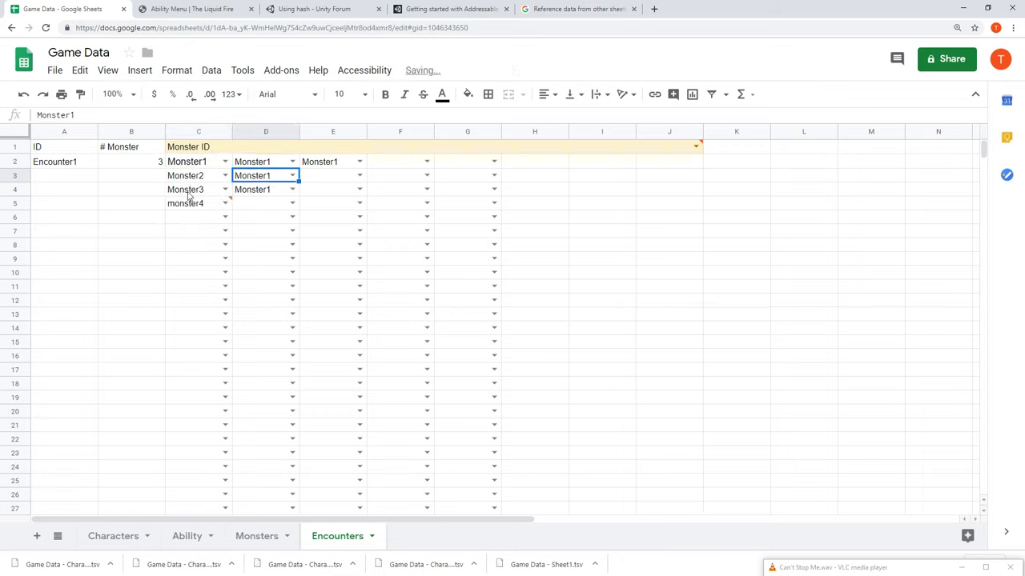
Pick Monster2 for cell C4 and Monster3 for cells D4 and E4 from the in-cell lists
left_click(223, 190)
left_click(206, 238)
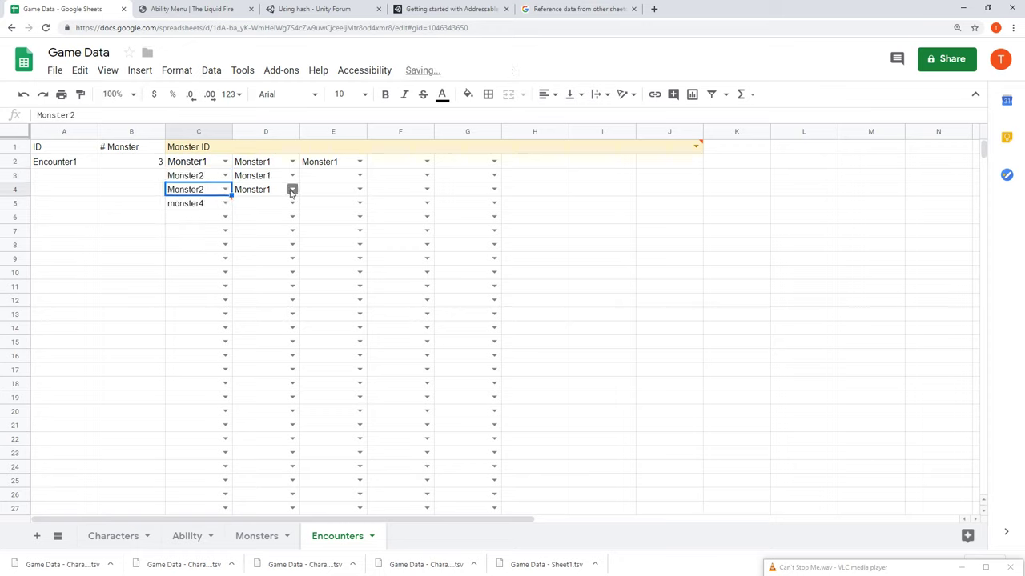
left_click(292, 190)
left_click(257, 239)
left_click(359, 190)
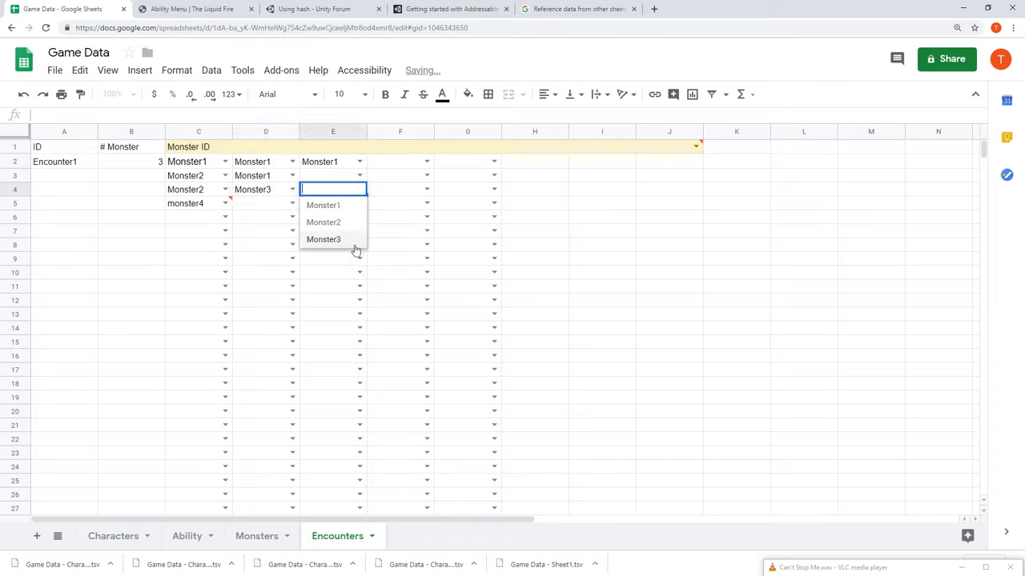
left_click(340, 239)
Replace the invalid entry in cell C5 with Monster2 and pick Monster2 for cell D5
left_click(226, 204)
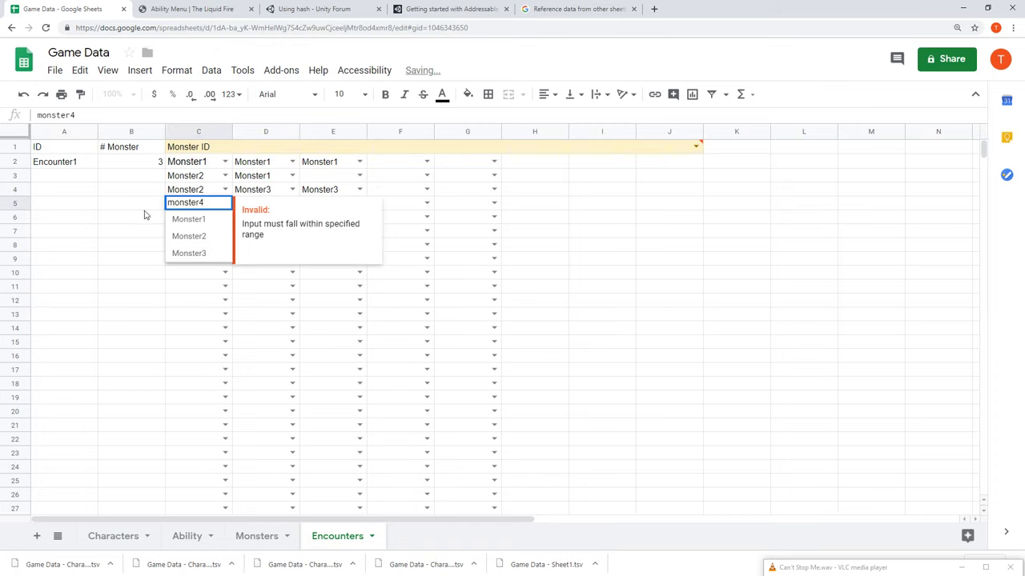
left_click(204, 218)
left_click(226, 203)
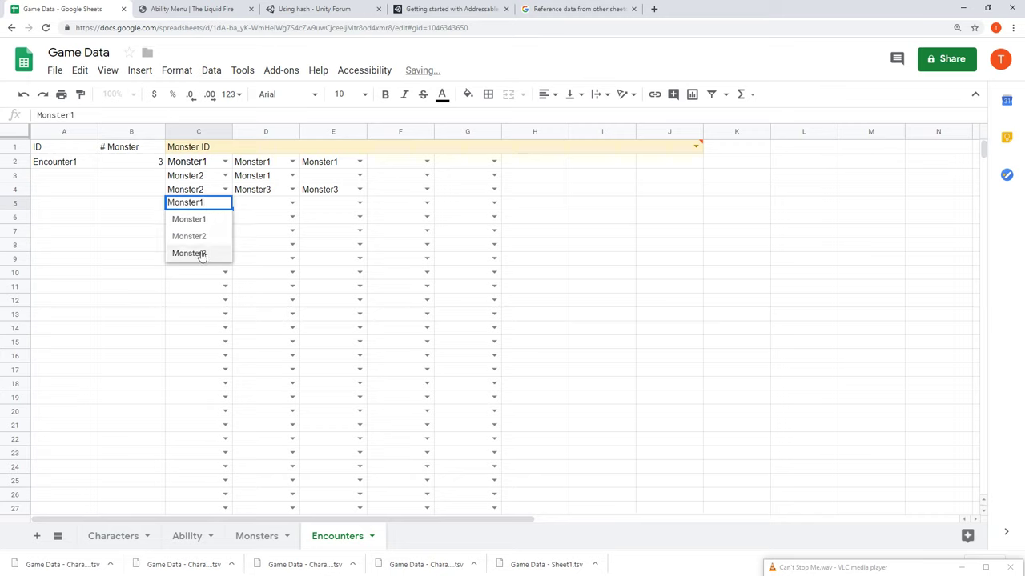
left_click(194, 237)
left_click(292, 203)
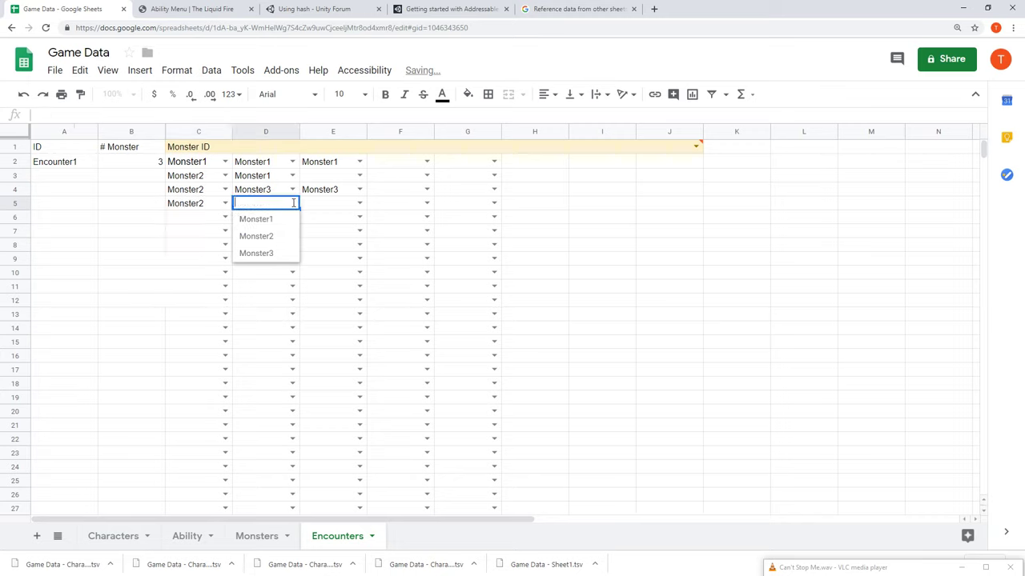
left_click(268, 236)
left_click(191, 194)
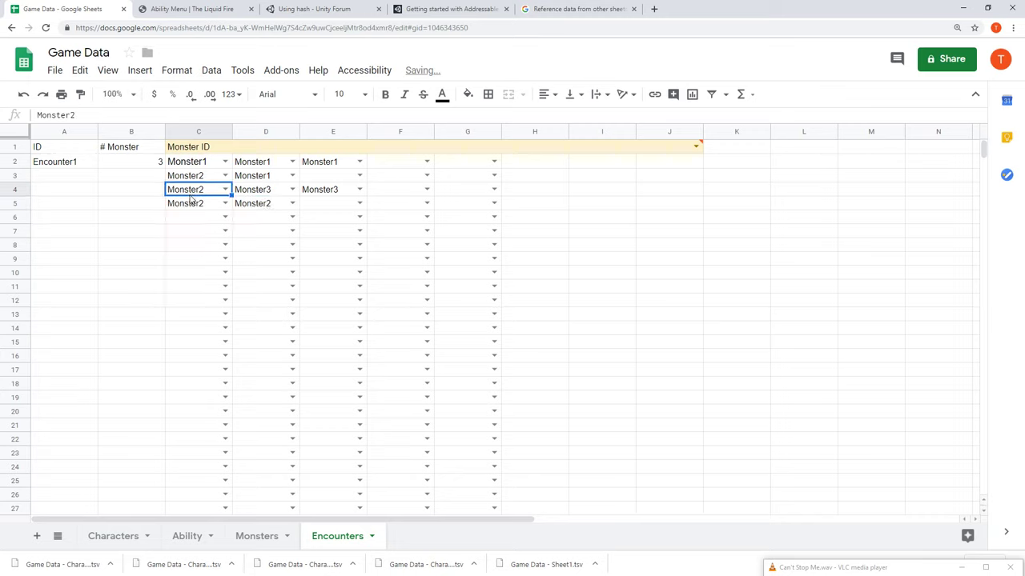
key("Down")
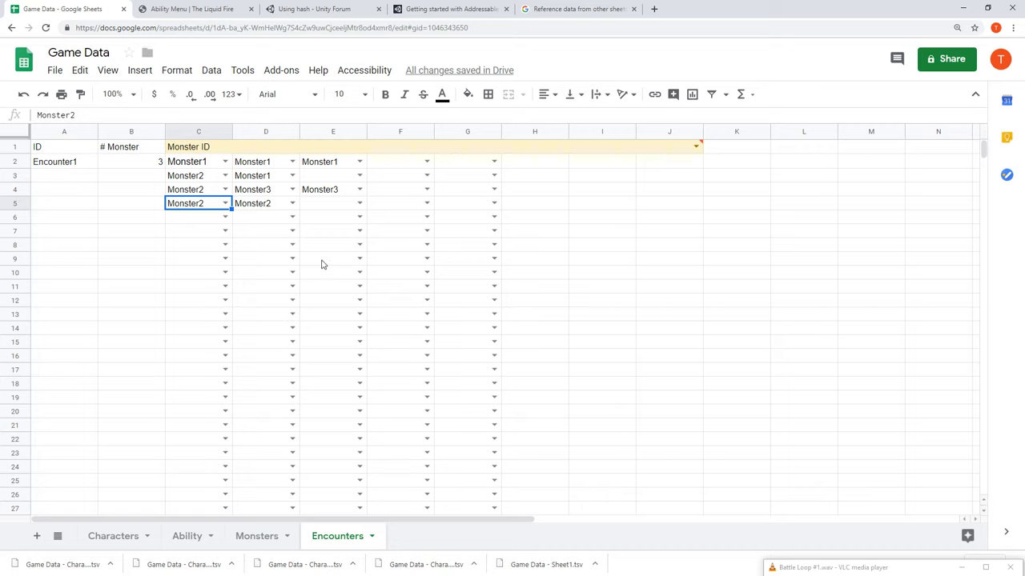
Switch to the Monsters sheet and select cell B1, beside the ID header
left_click(258, 536)
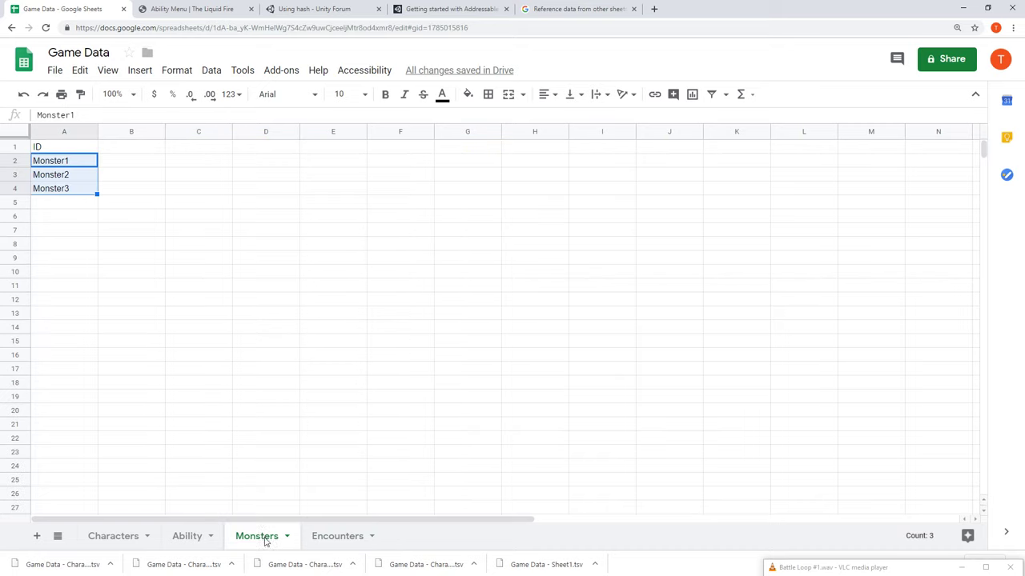
left_click(132, 163)
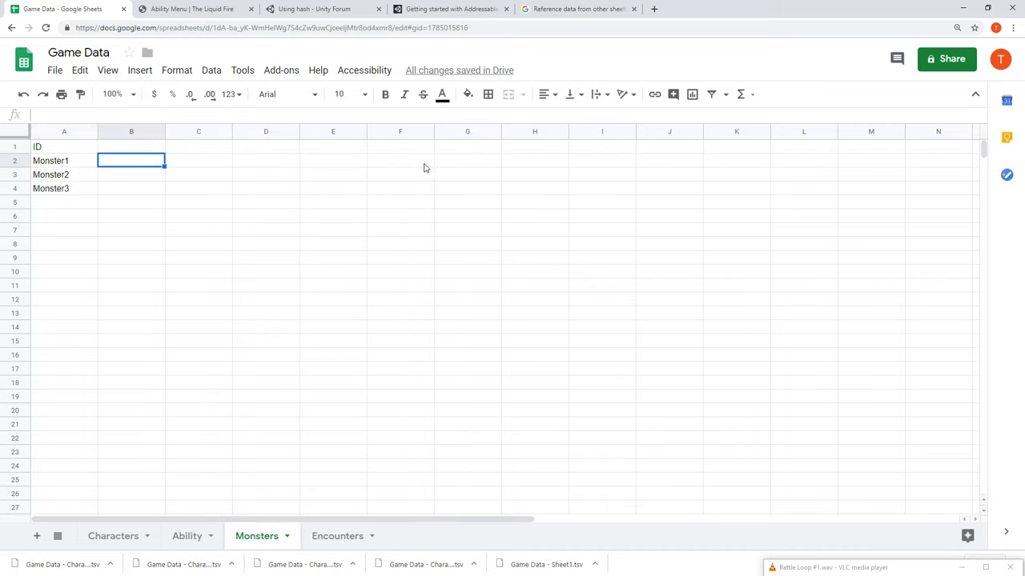
left_click(425, 169)
left_click(453, 163)
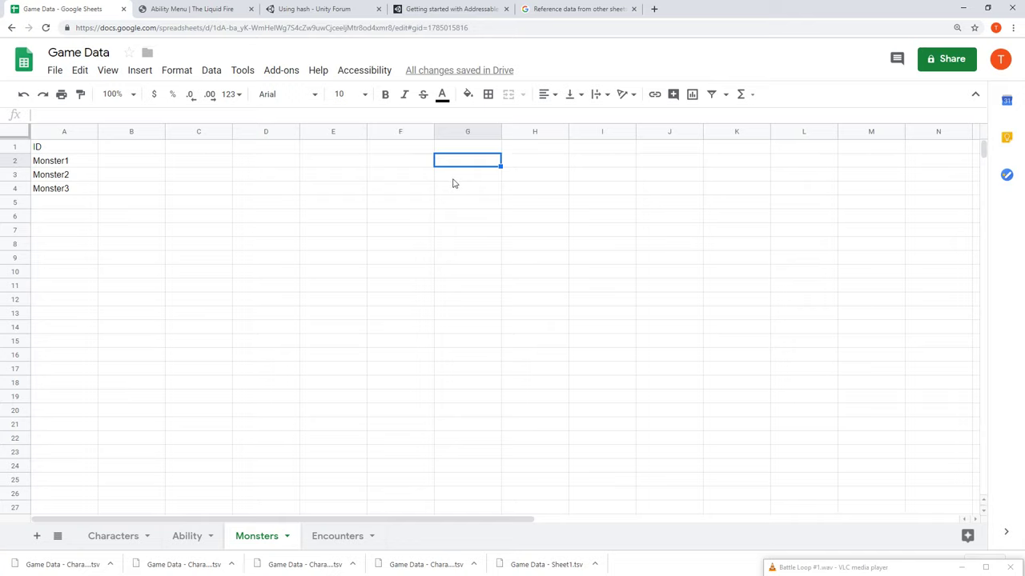
key("Left")
key("Left")
key("Left")
key("Left")
key("Left")
key("Up")
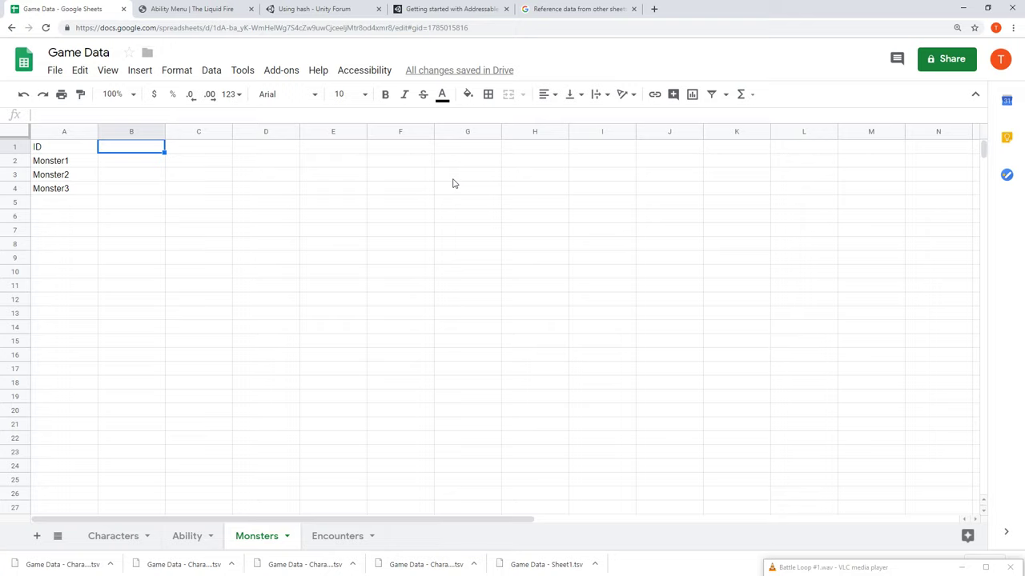
type("CH")
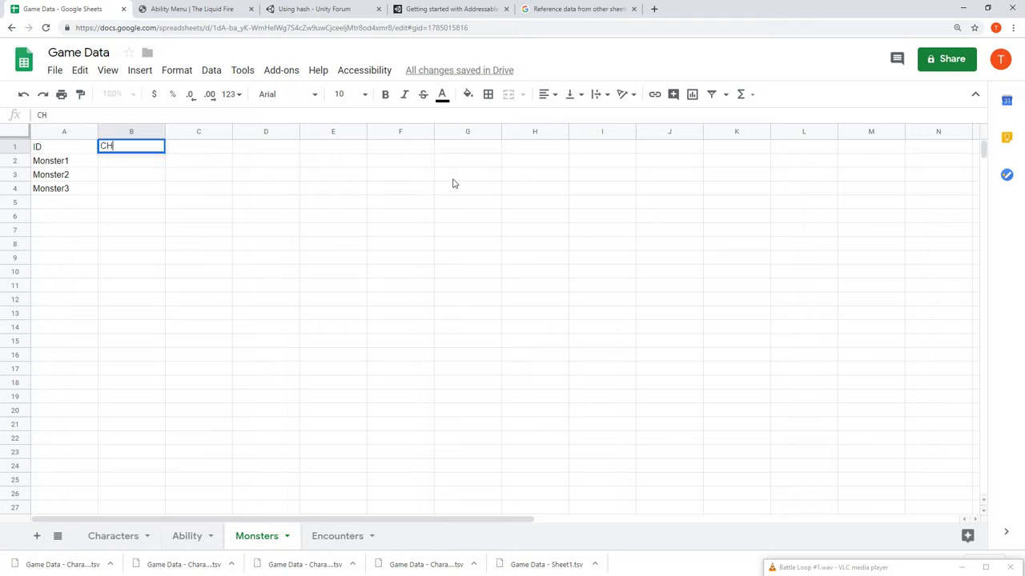
type("an")
key("BackSpace")
key("BackSpace")
key("BackSpace")
type("hanelg")
key("BackSpace")
key("BackSpace")
key("BackSpace")
key("BackSpace")
key("BackSpace")
key("BackSpace")
key("BackSpace")
Add a Difficult Rate header in B1 of the Monsters sheet, with rates 1, 2 and 1 for Monster1, Monster2 and Monster3
type("Difficult Rate")
key("Return")
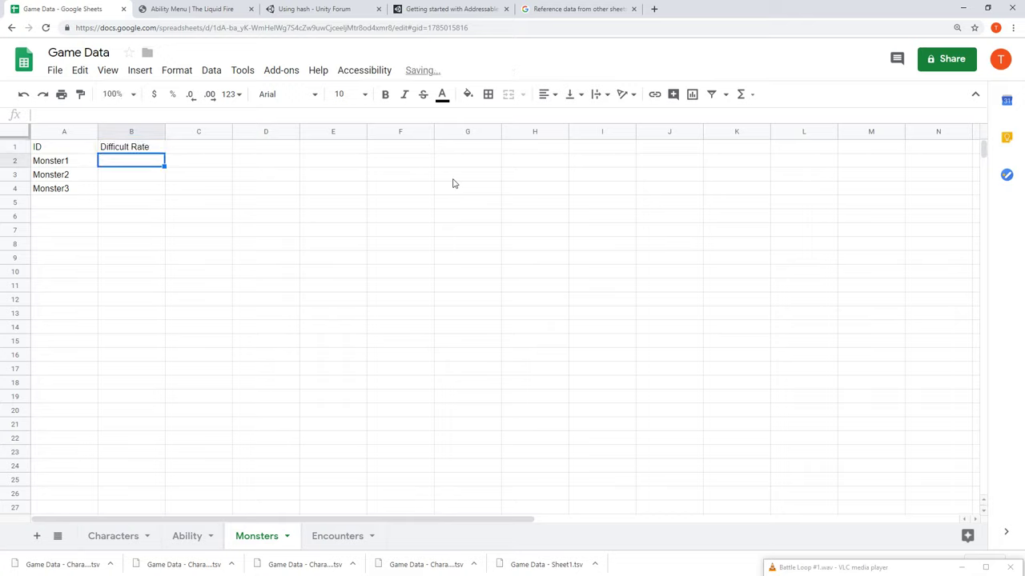
type("1")
key("Return")
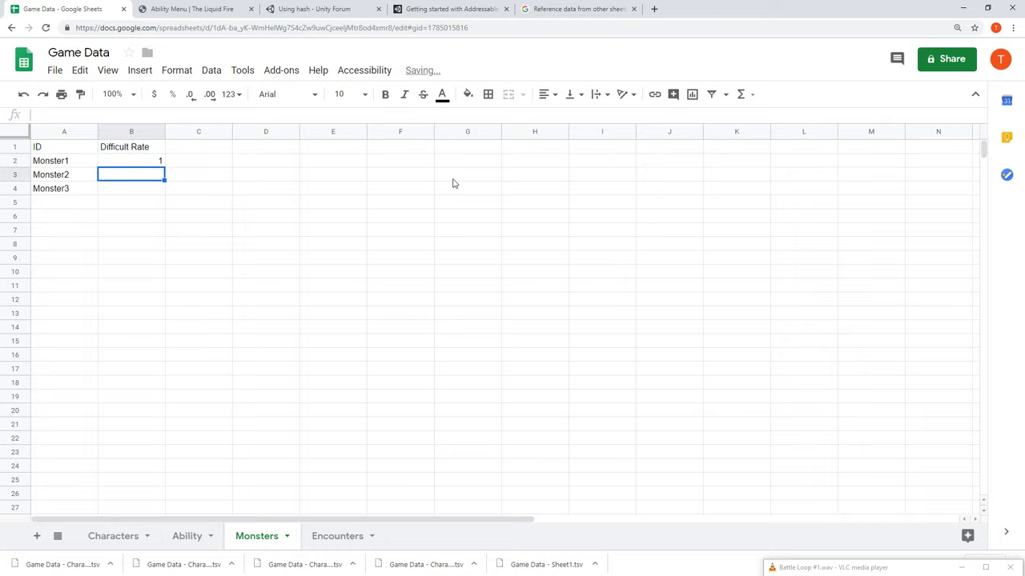
type("2")
key("Return")
type("1")
key("Return")
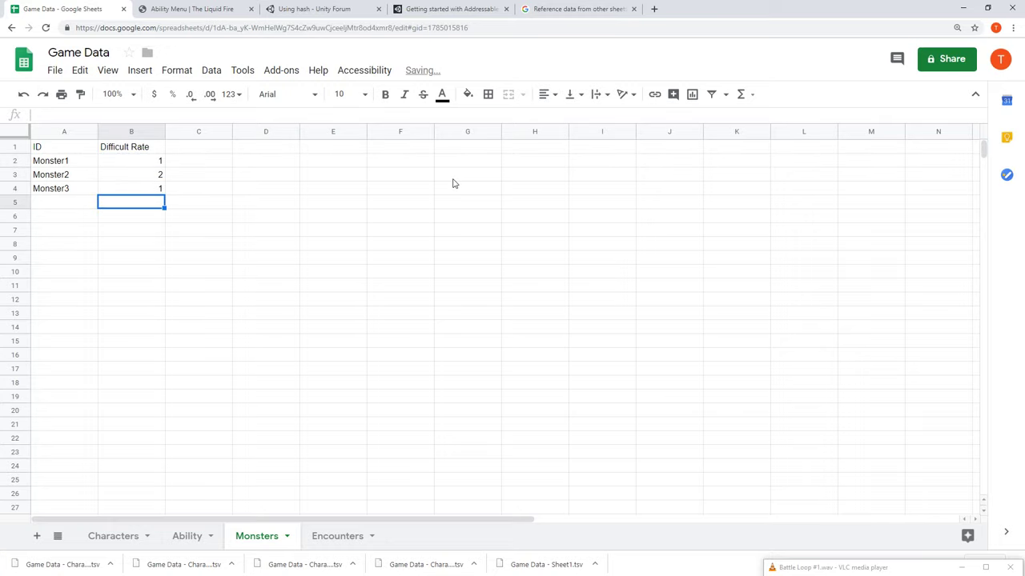
Examine Encounter1's monsters in C2:E2 of the Encounters sheet and compare them with the rates on the Monsters sheet
left_click(337, 536)
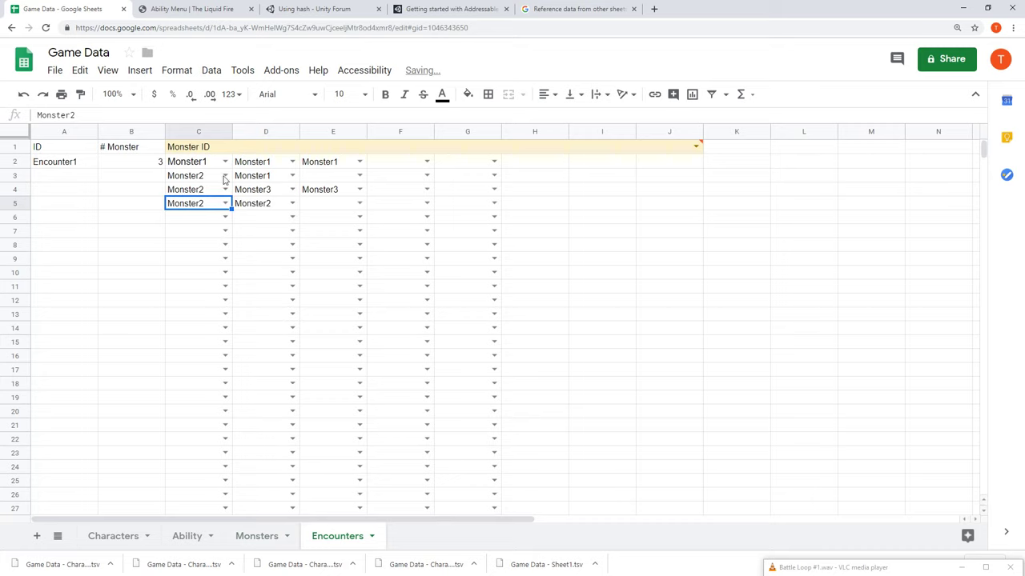
left_click(202, 165)
left_click(253, 165)
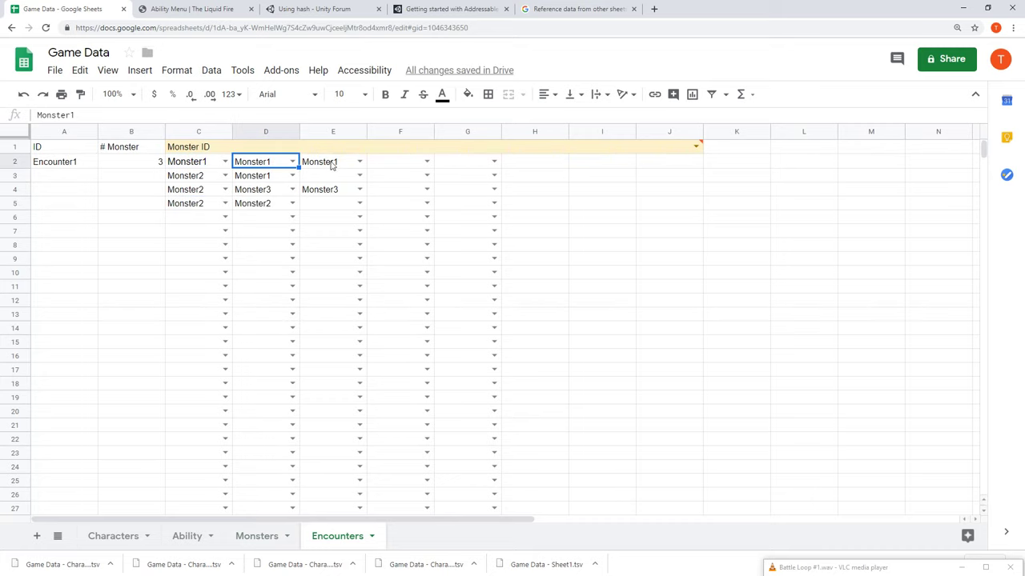
left_click(334, 165)
left_click(256, 537)
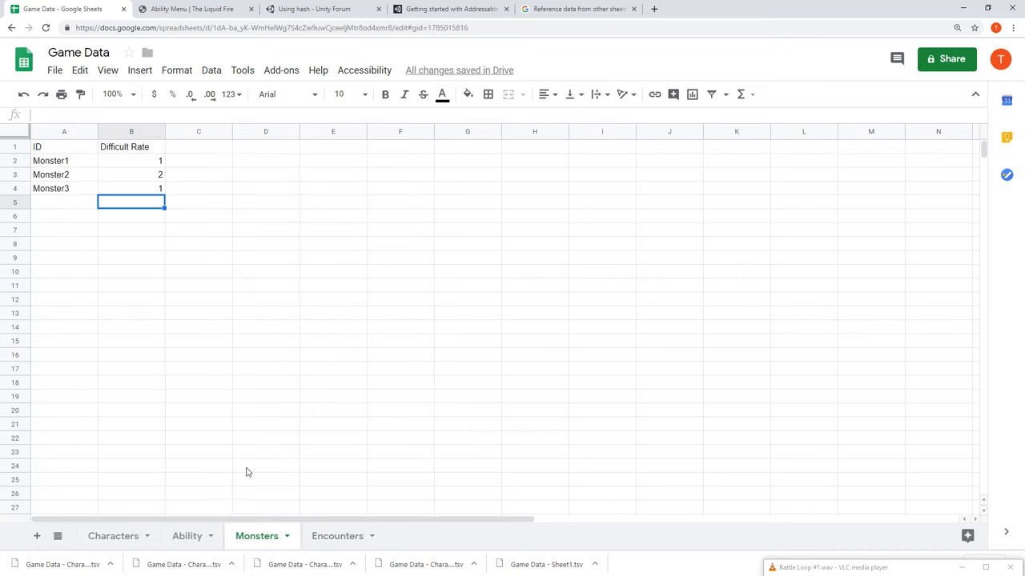
Enter the encounter difficulty totals 3, 3, 4 and 4 in cells H2:H5 of the Encounters sheet
left_click_drag(134, 167, 140, 190)
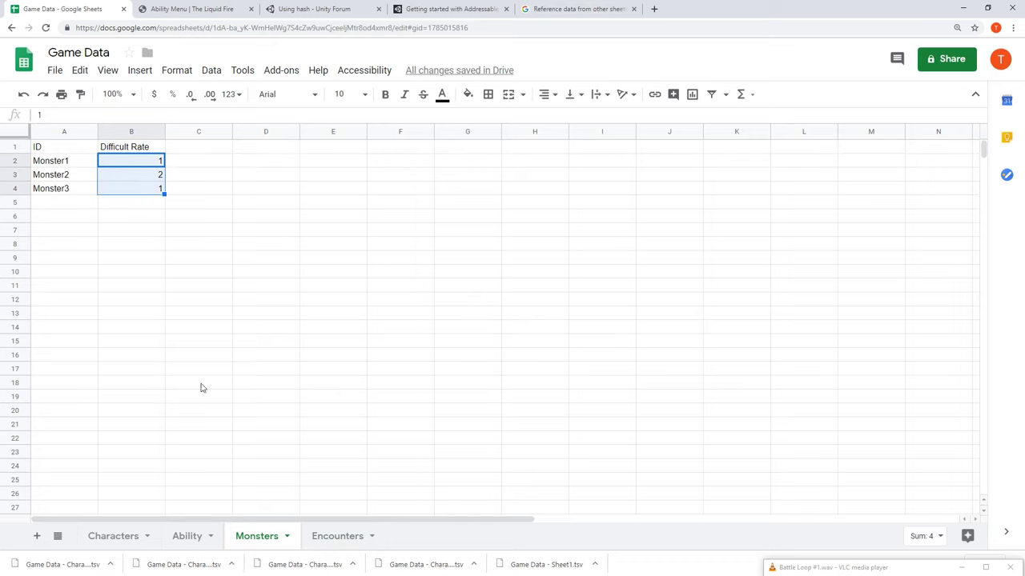
left_click(327, 536)
left_click(552, 168)
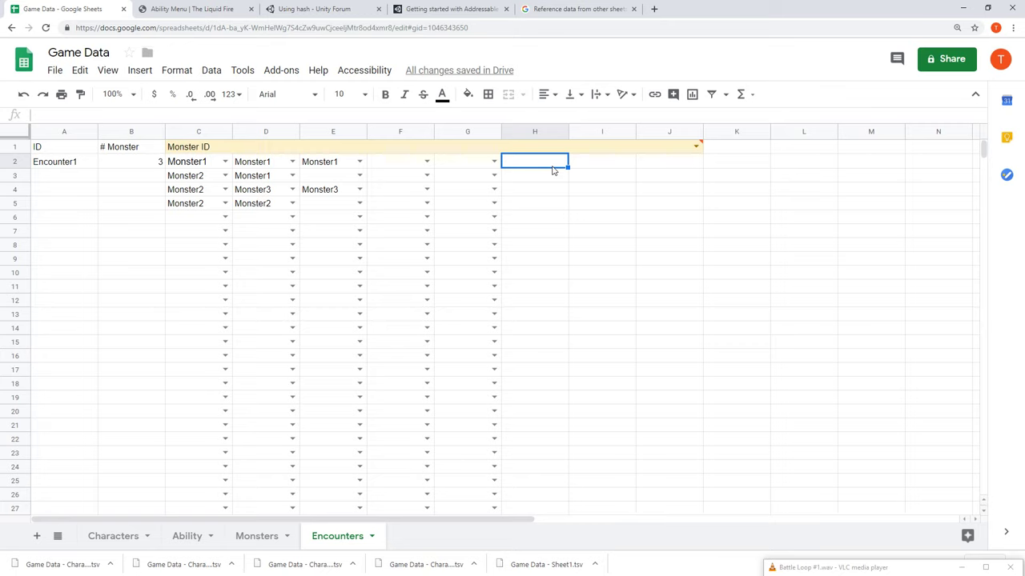
type("3")
key("Return")
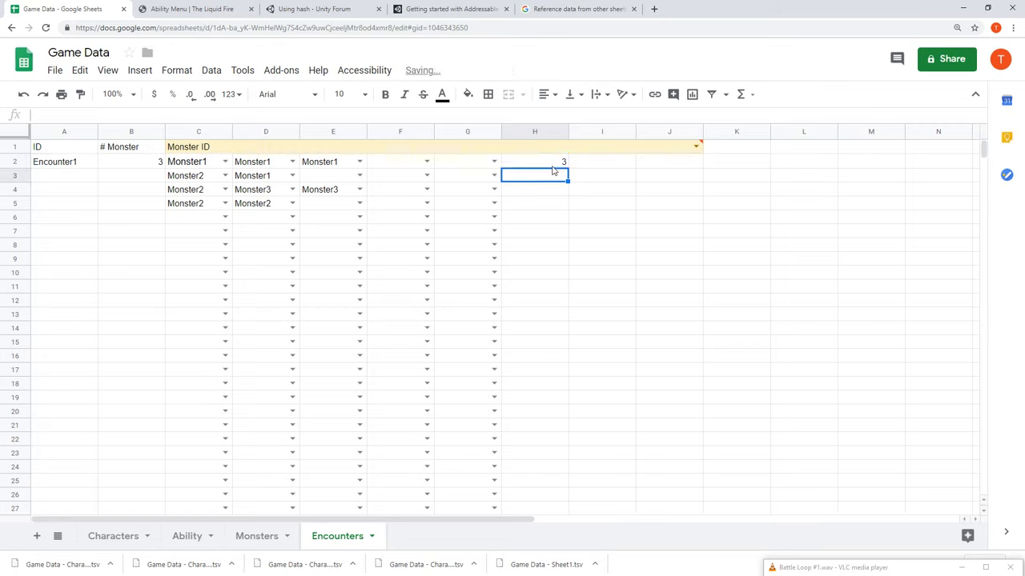
type("3")
key("Return")
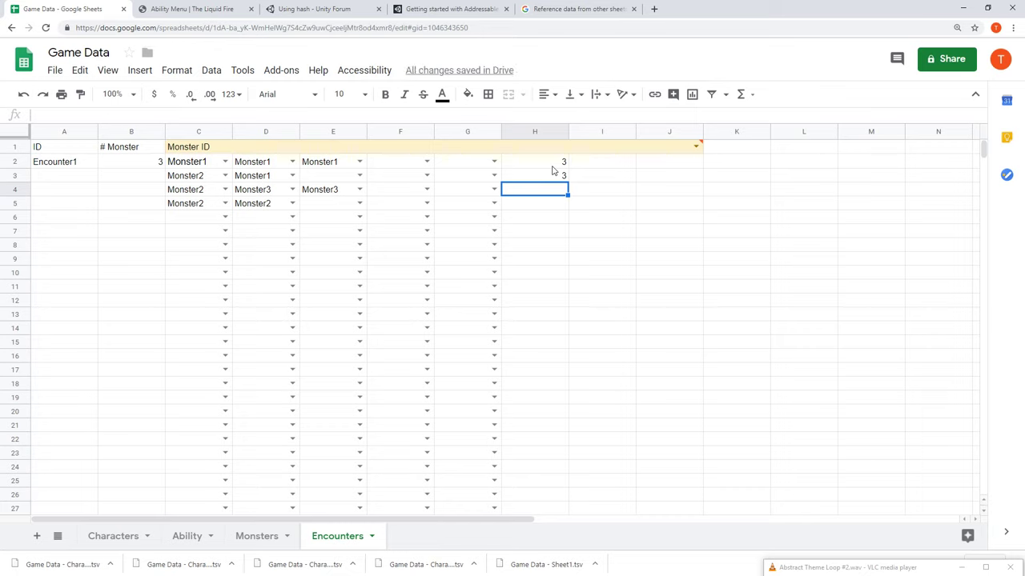
type("4")
key("Return")
type("4")
key("Return")
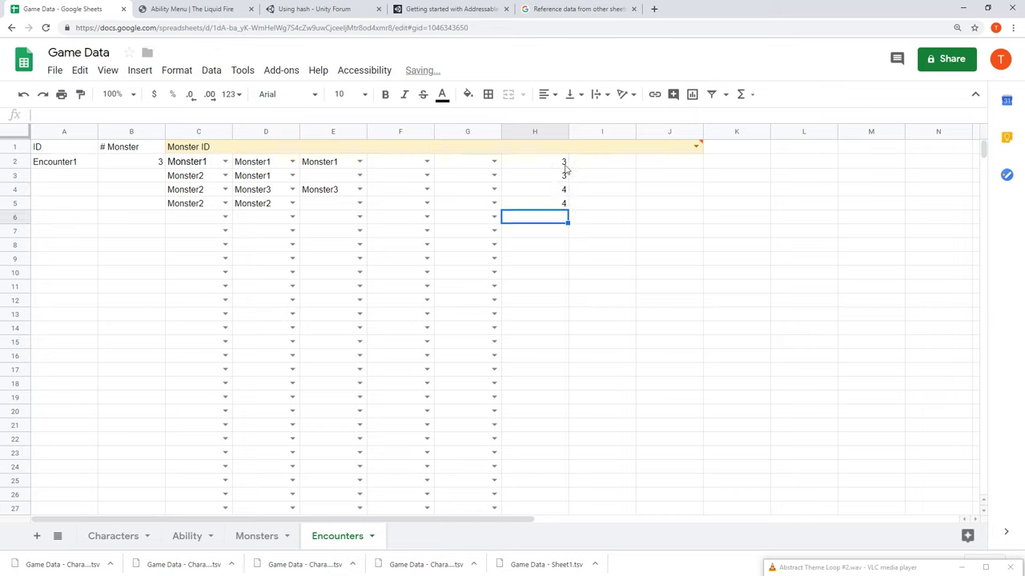
Compare the difficulty totals in H2:H5 of the Encounters sheet with the monster rates on the Monsters sheet
left_click(531, 173)
left_click(258, 536)
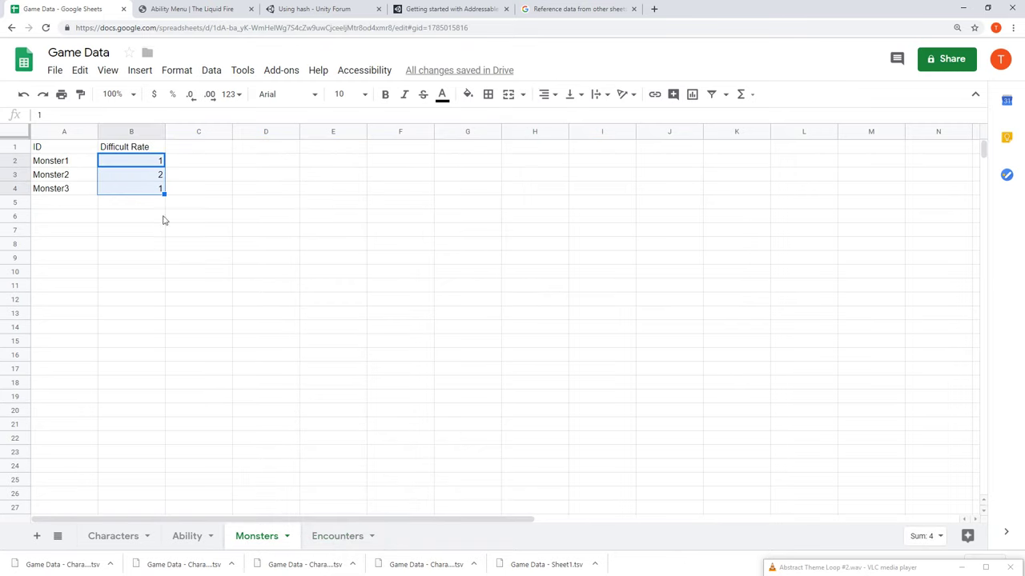
left_click(335, 538)
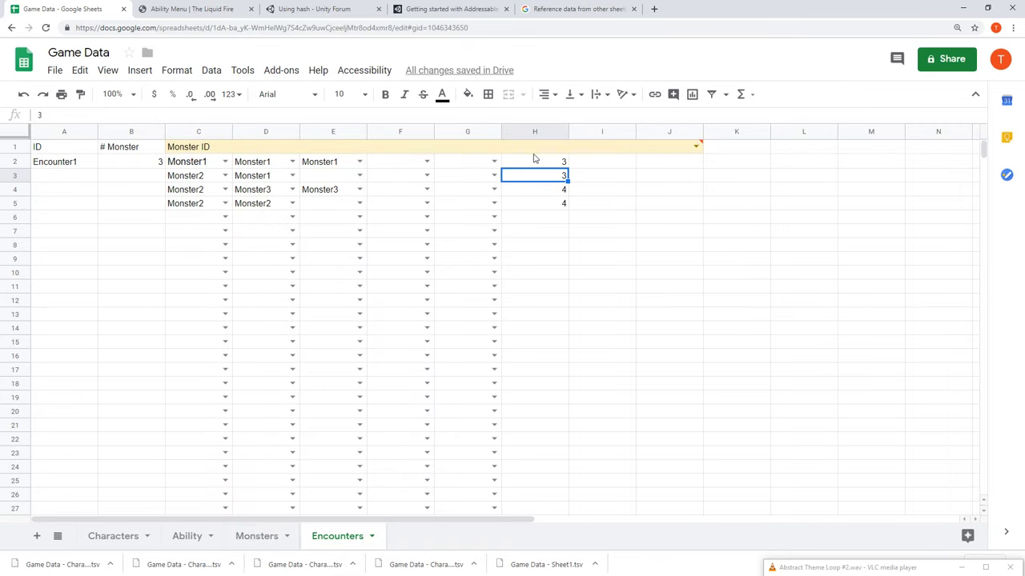
left_click_drag(535, 158, 533, 201)
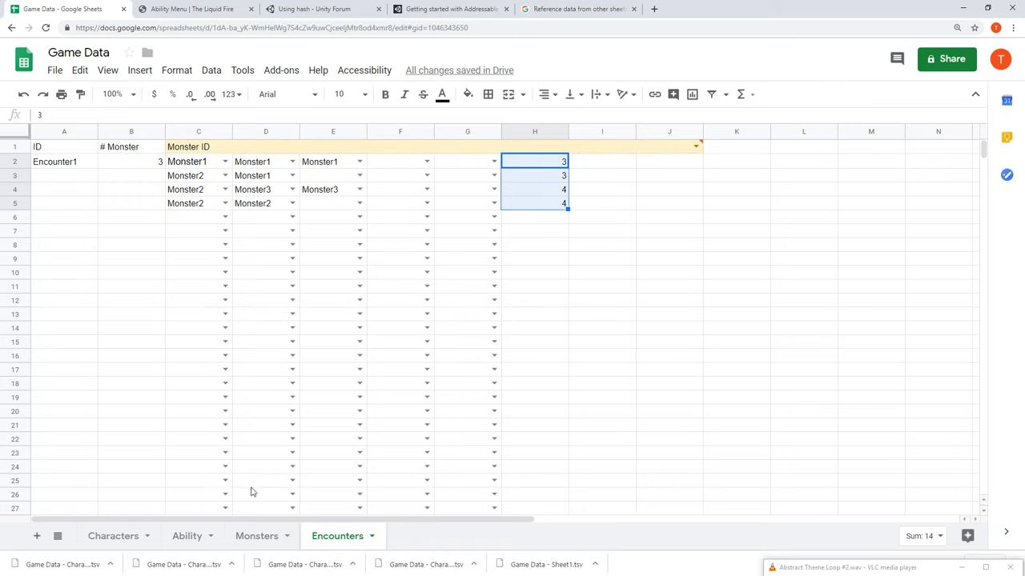
left_click(257, 535)
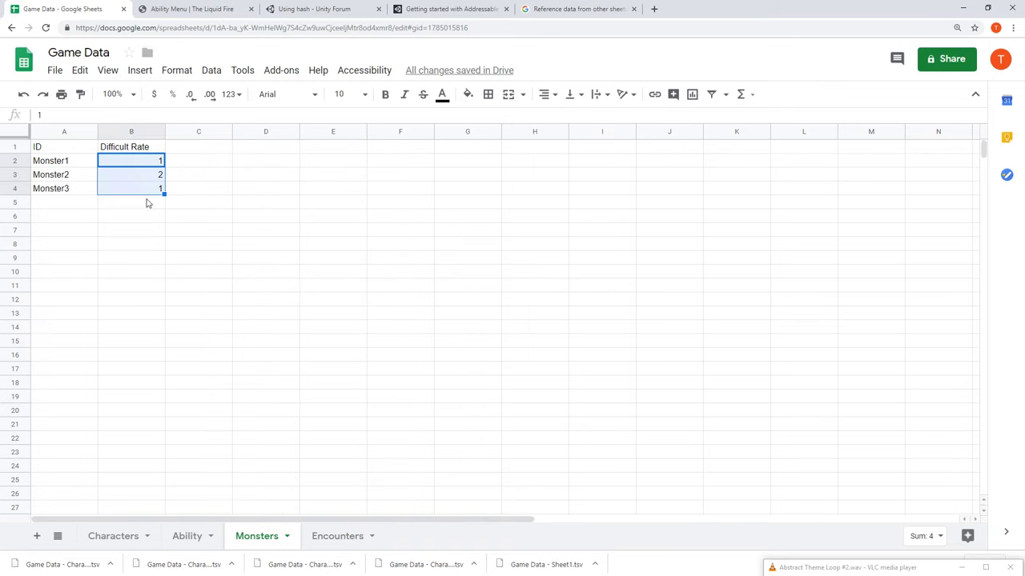
left_click(347, 538)
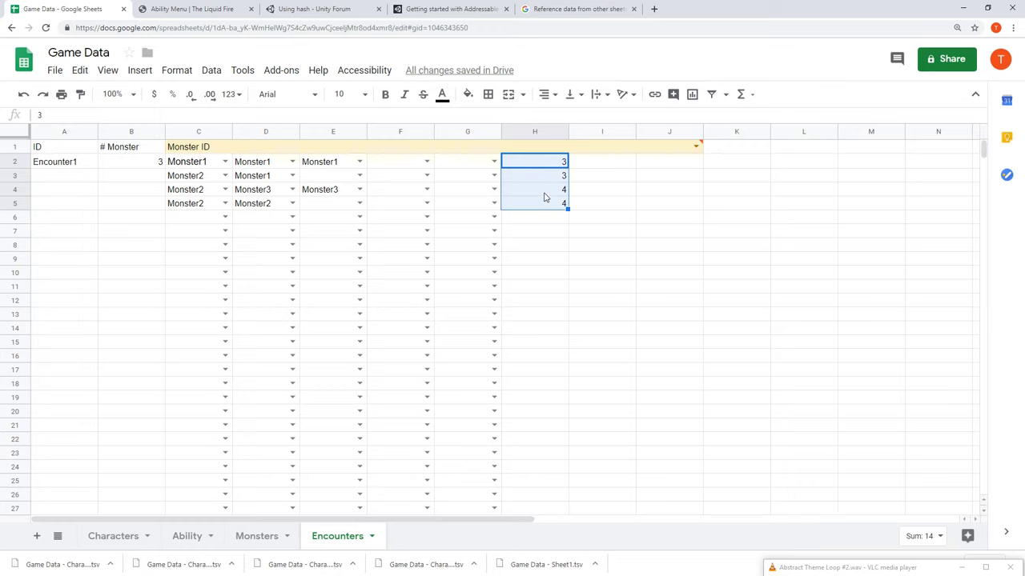
Clear the difficulty totals from cells H2:H5 of the Encounters sheet
left_click_drag(533, 206, 534, 164)
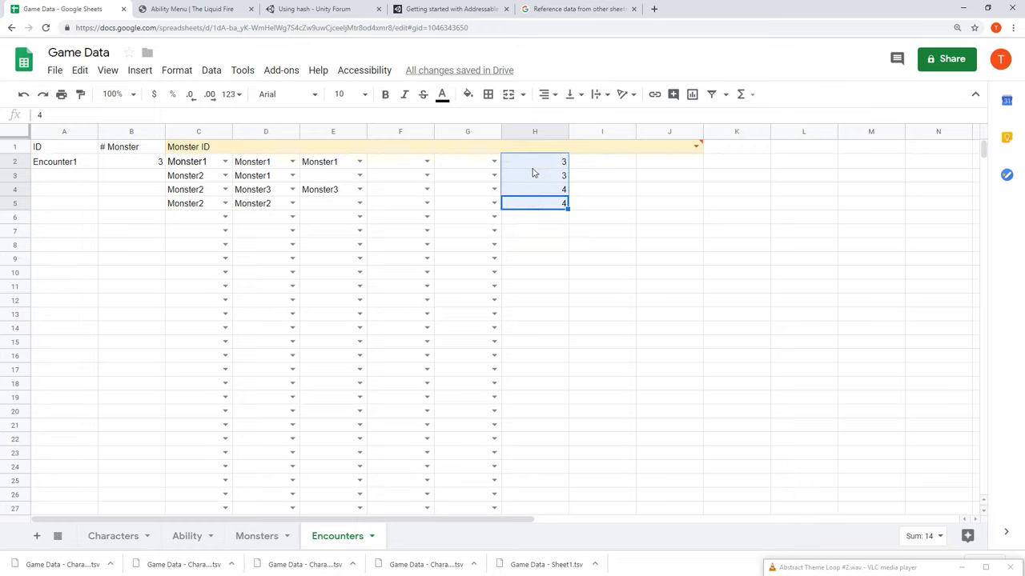
key("Delete")
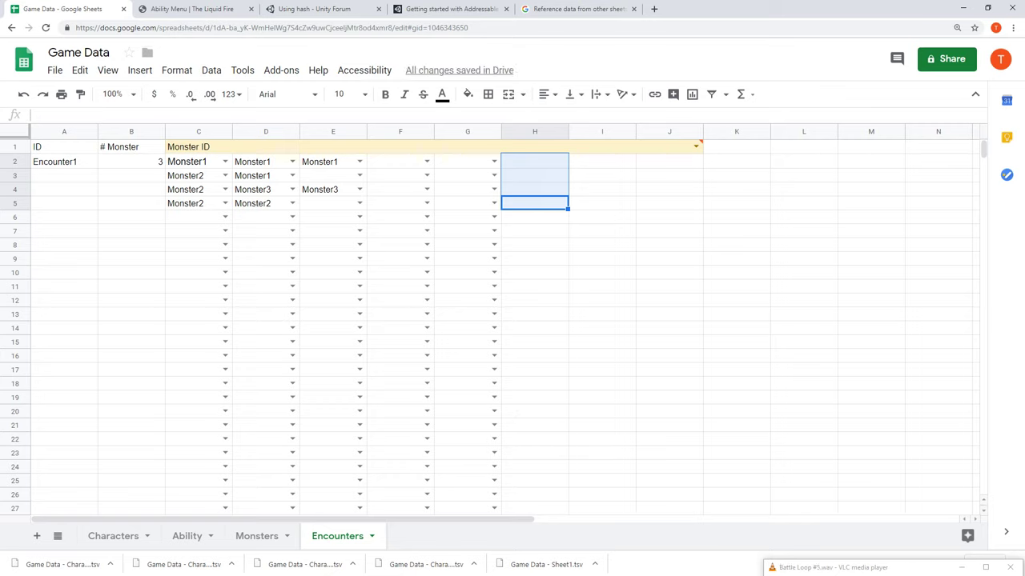
Review the Characters sheet, glance at the parser code and the Unity scene, and return to the spreadsheet's Ability sheet
left_click(120, 535)
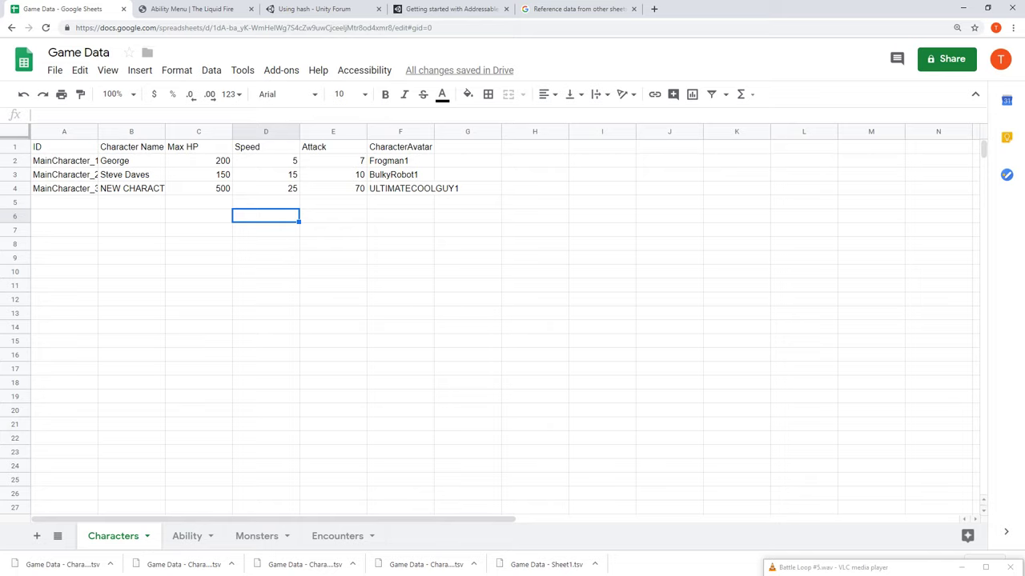
key("alt+Tab")
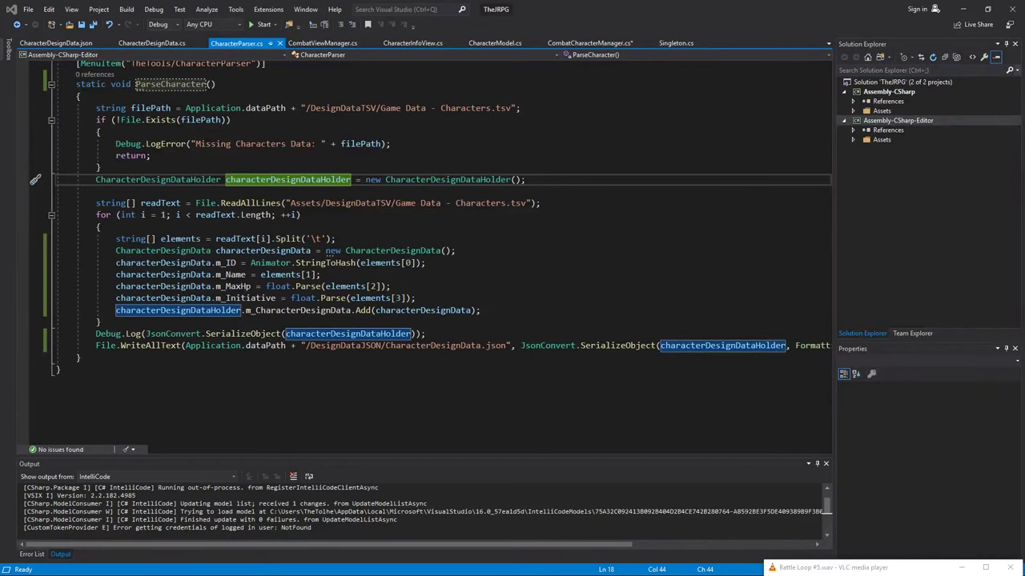
key("alt+Tab")
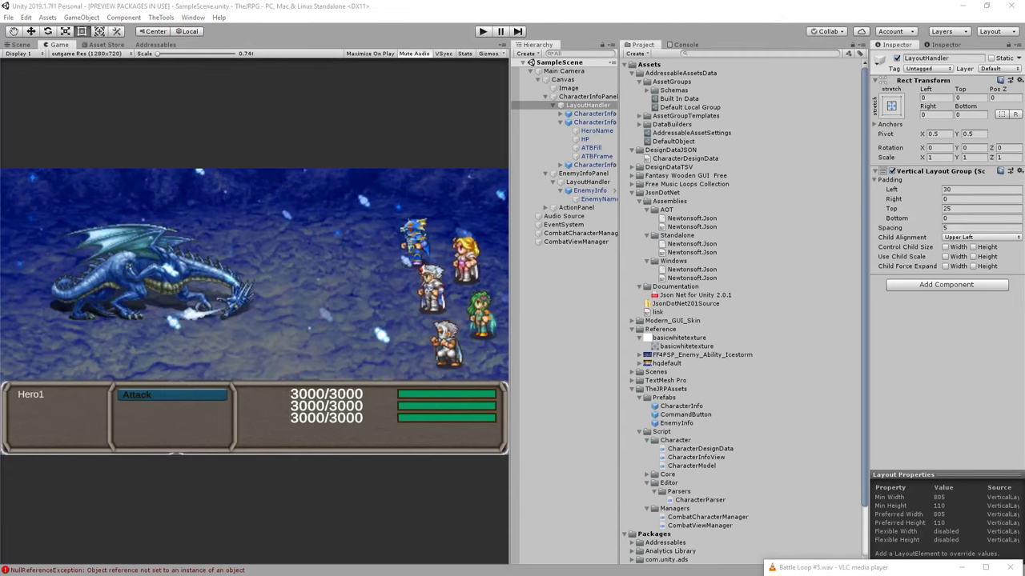
key("alt+Tab")
left_click(184, 536)
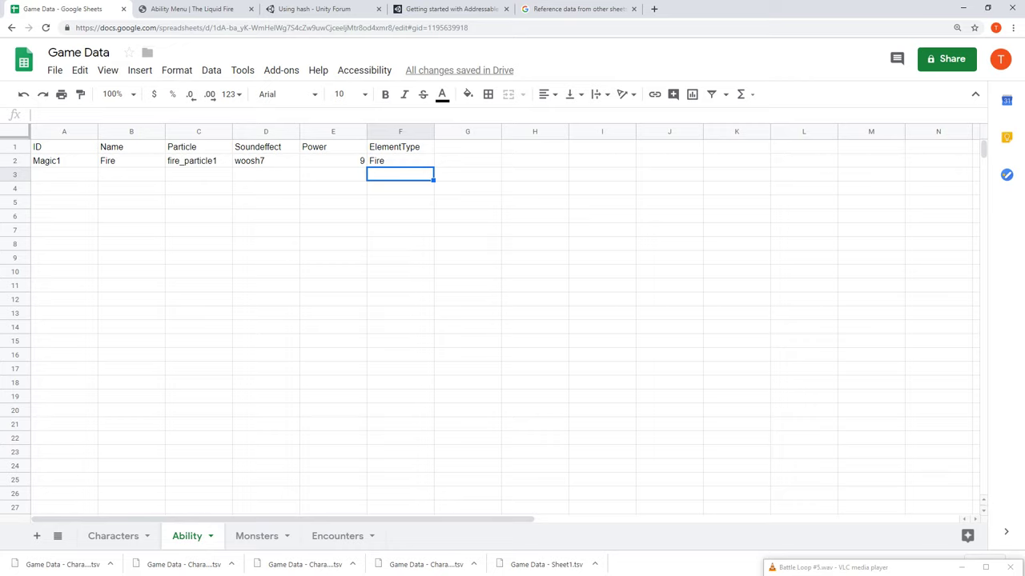
Switch to Unity and deactivate the Image object under Canvas so the reference battle picture is hidden
key("alt+Tab")
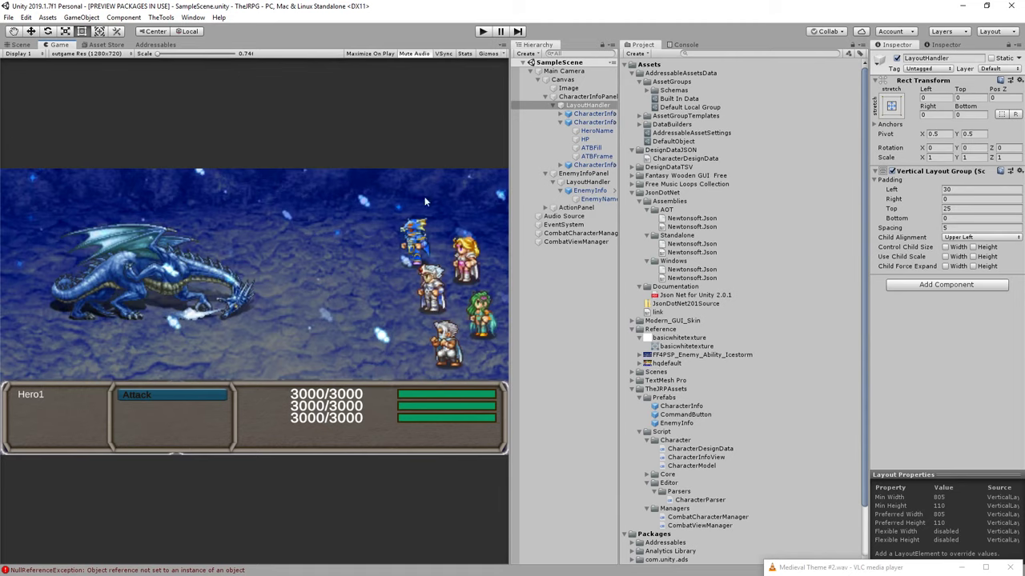
left_click(568, 88)
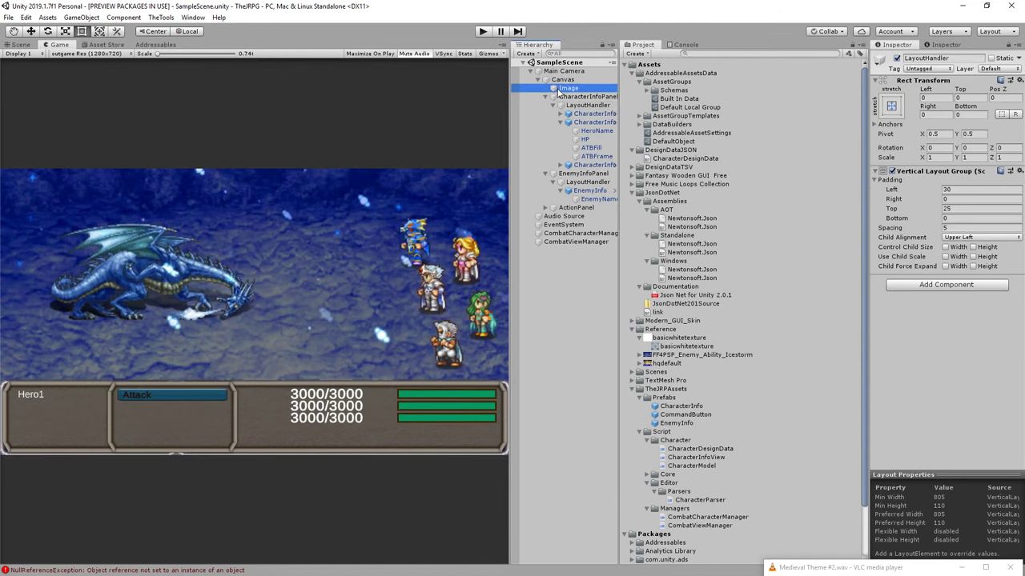
left_click(897, 59)
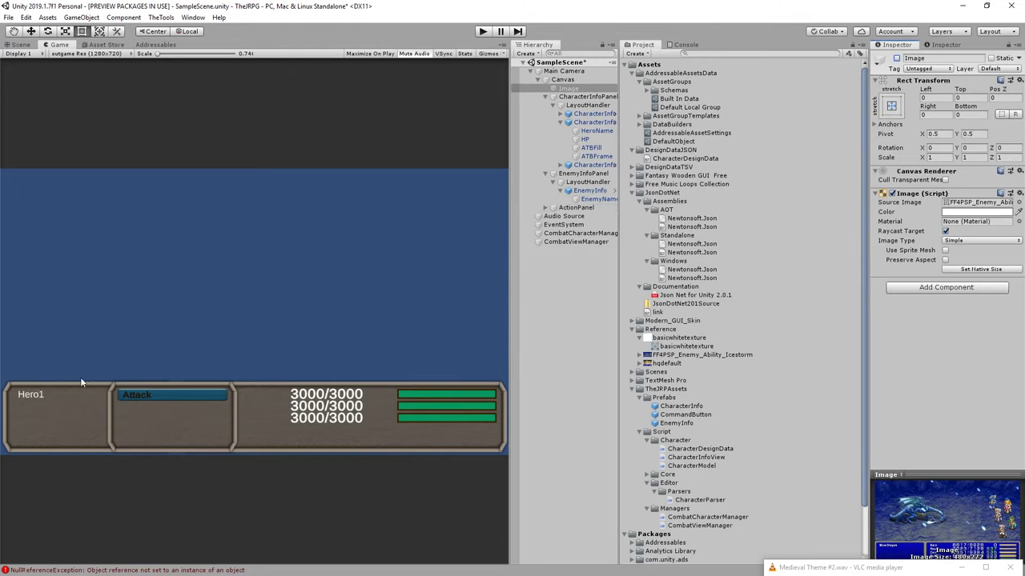
View the Asset Store home page and return to the Game view
left_click(106, 44)
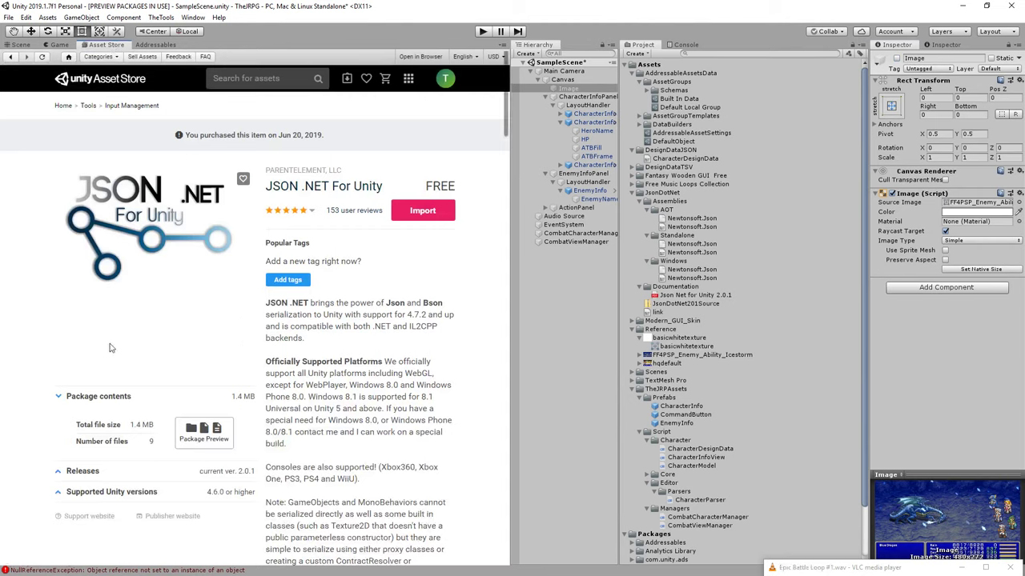
left_click(64, 106)
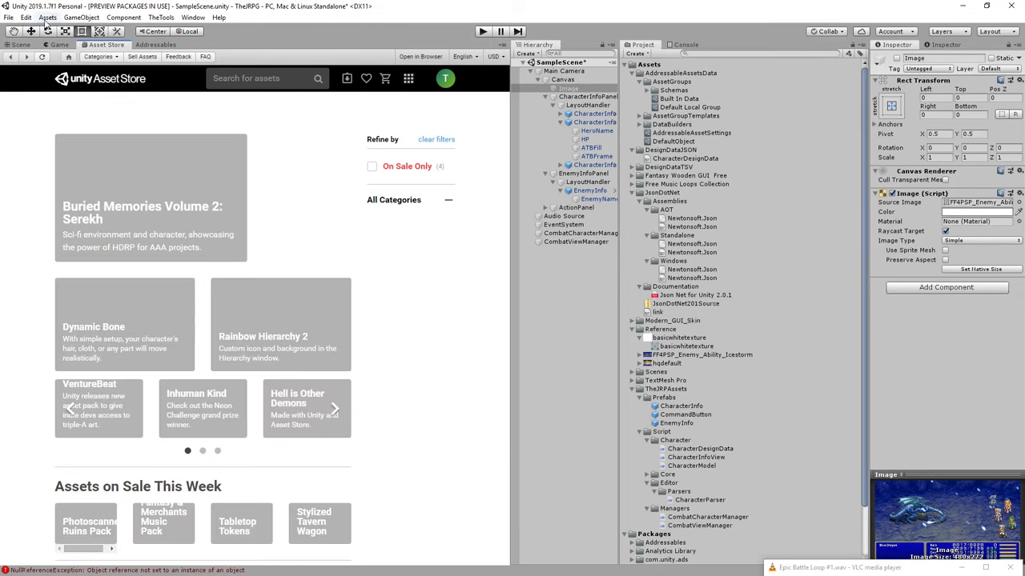
left_click(53, 45)
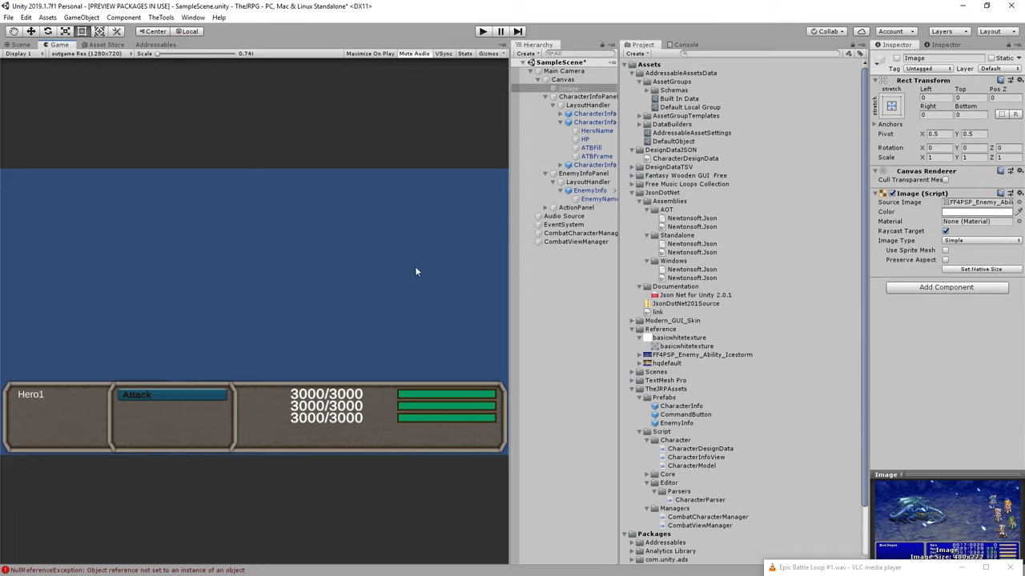